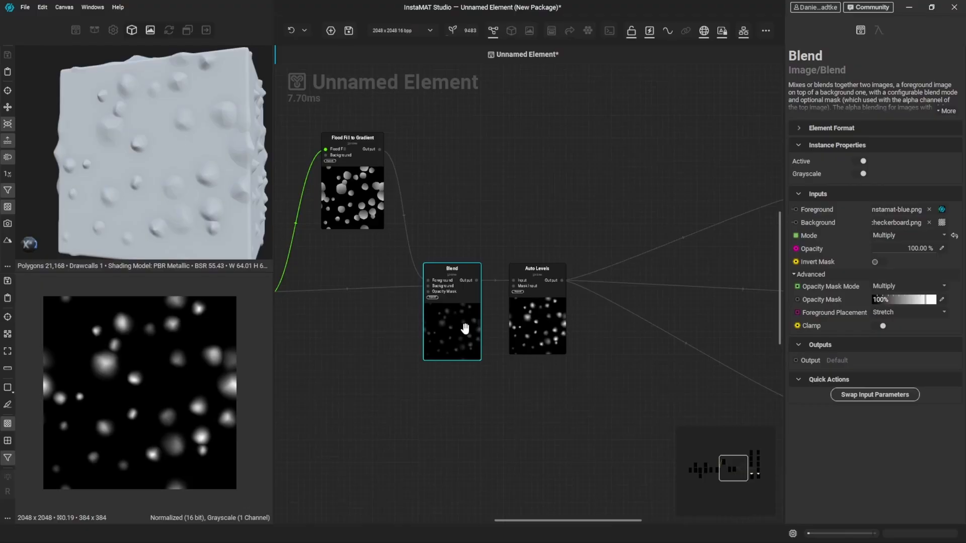
- Add a Flood Fill to Mask node fed by the Tile Scatter's Floodfill output, place it below the chain, and enable Invert
middle_drag(351, 360, 473, 357)
drag(388, 293, 446, 372)
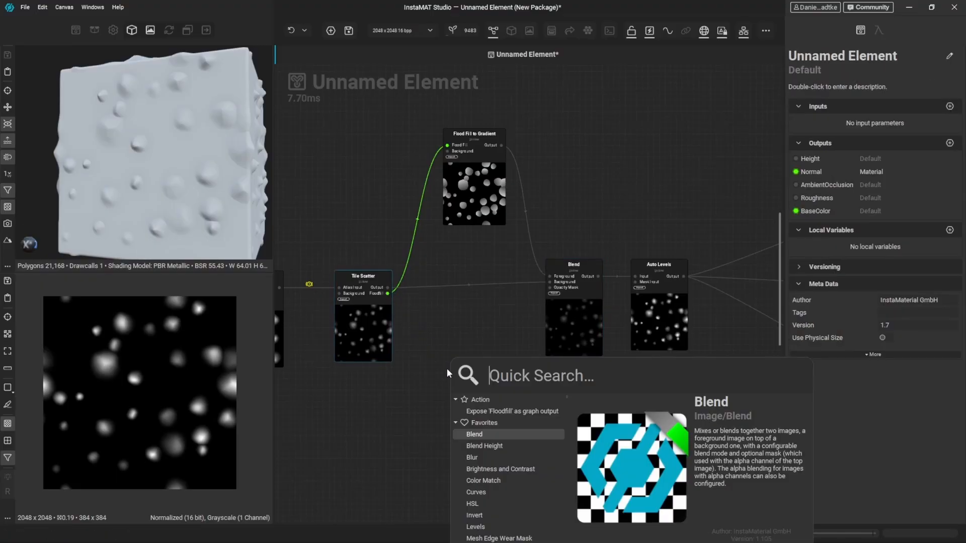
text(Flood fill to m)
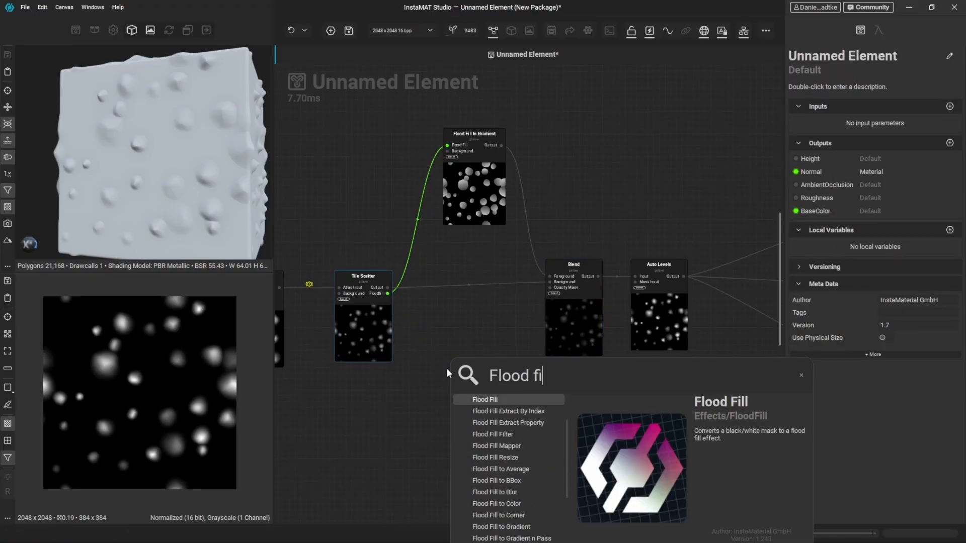
key(Return)
middle_drag(529, 386, 485, 231)
drag(419, 221, 430, 346)
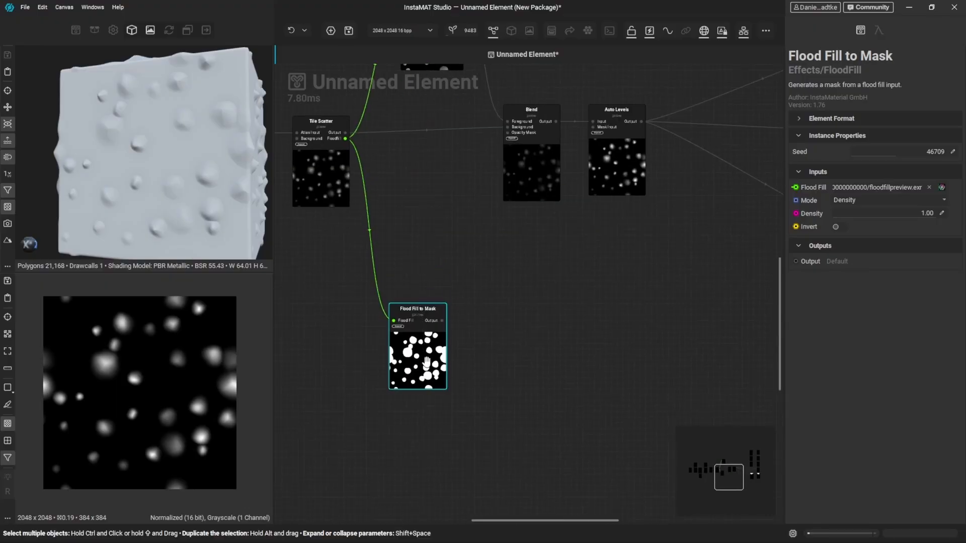
click(836, 226)
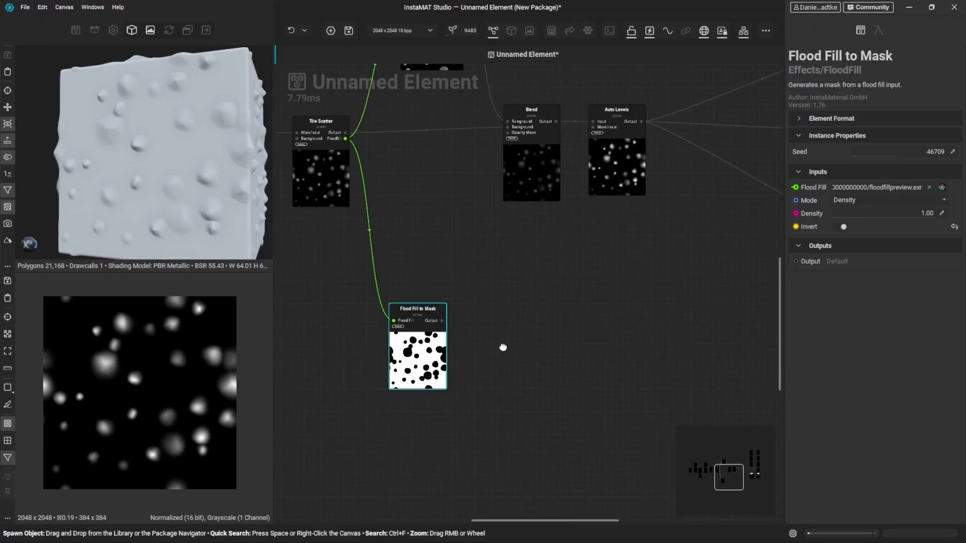
- Add a Guided Scatter node beside the Flood Fill to Mask node
click(504, 348)
key(space)
text(guided sca)
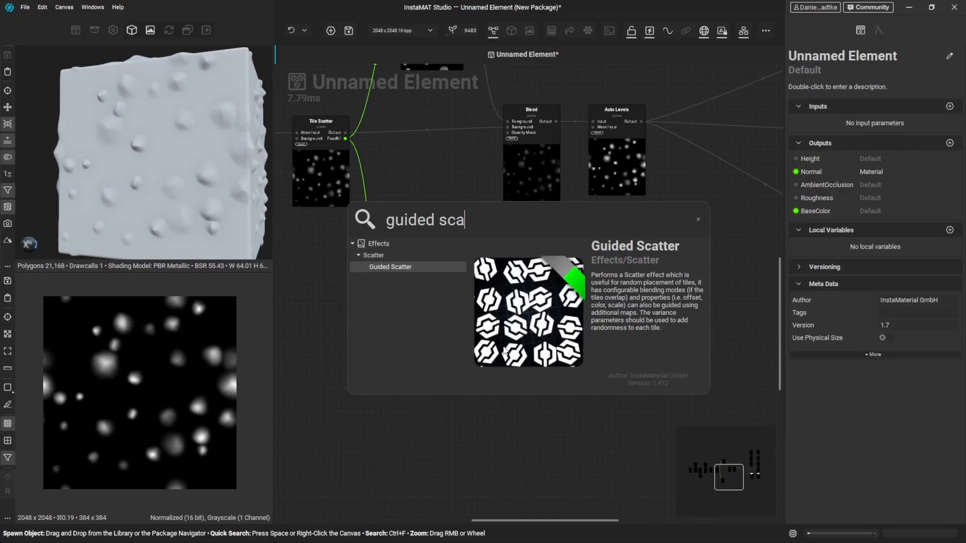
key(Return)
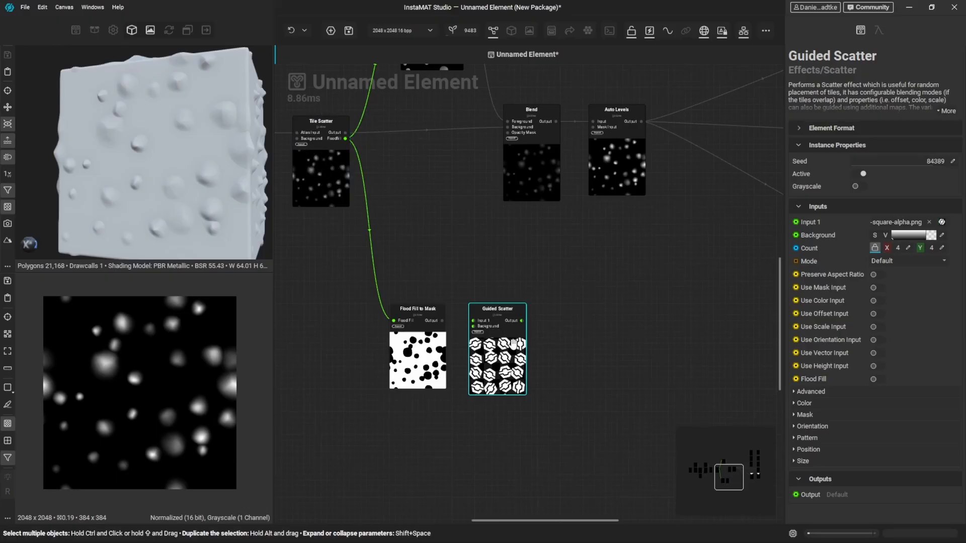
- Enable Use Mask Input on the Guided Scatter and feed it the Flood Fill to Mask output
click(876, 288)
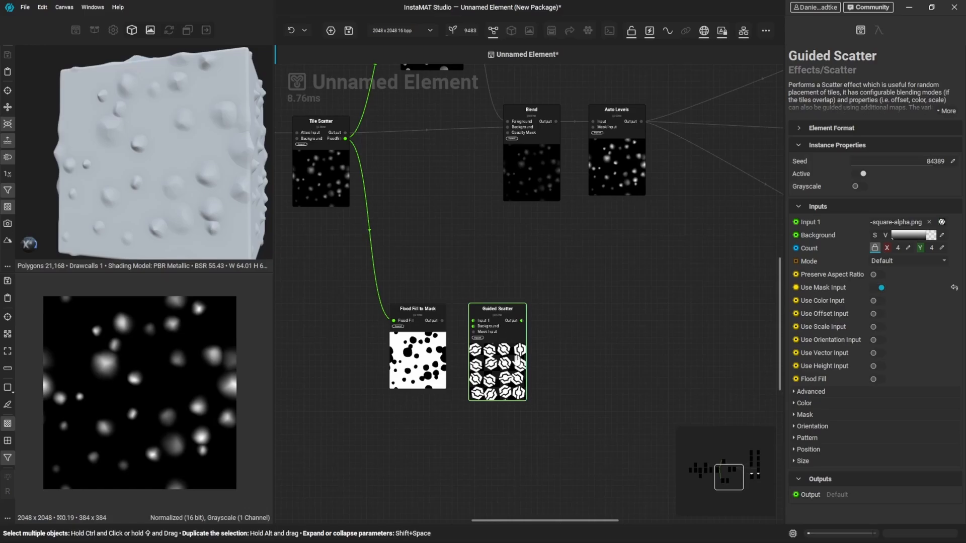
scroll(441, 329, up, 3)
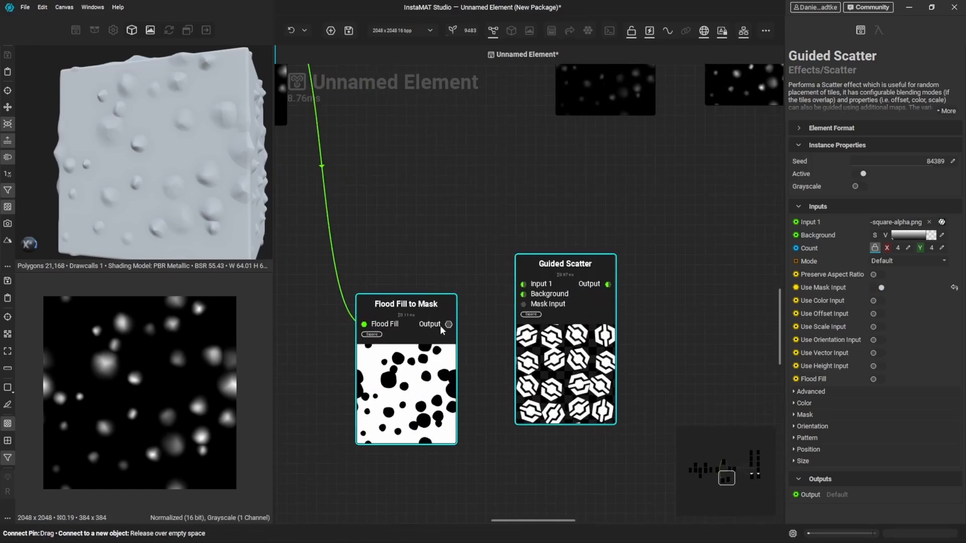
drag(447, 327, 522, 305)
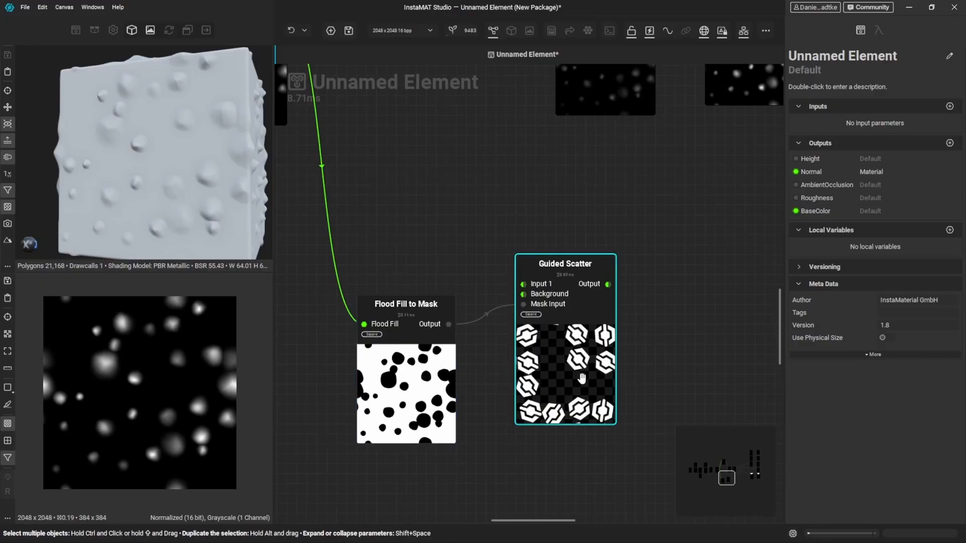
- Set the Guided Scatter's tile count to 32 by 32 and turn on Grayscale
click(581, 378)
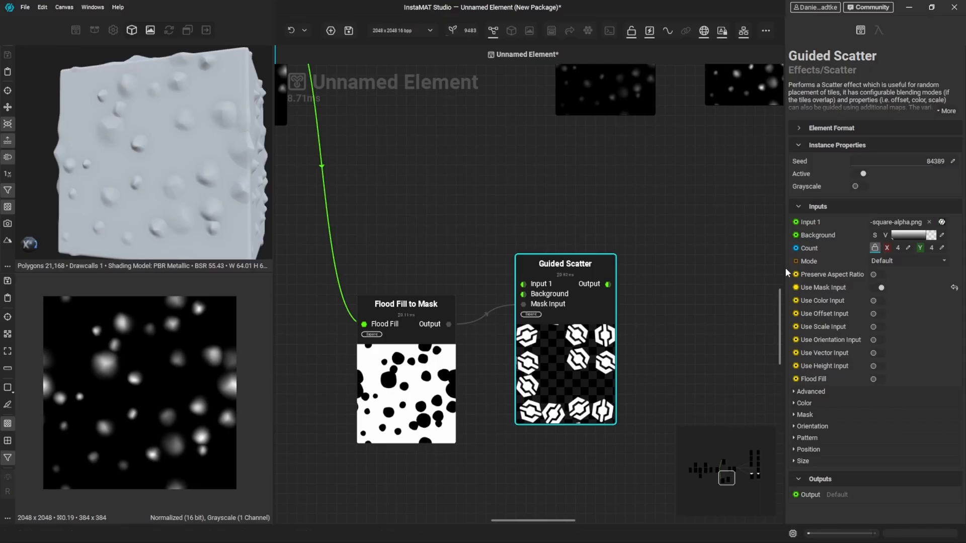
drag(890, 249, 895, 249)
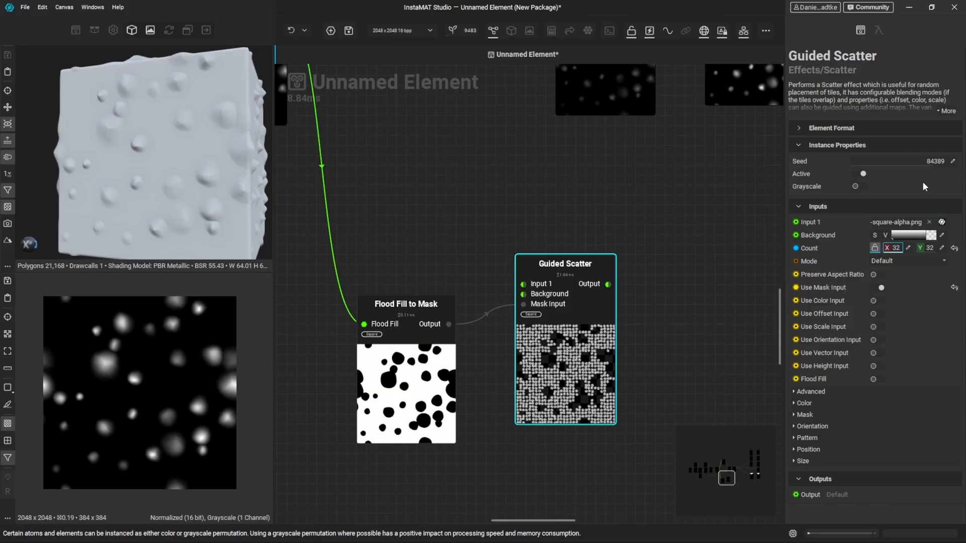
click(861, 186)
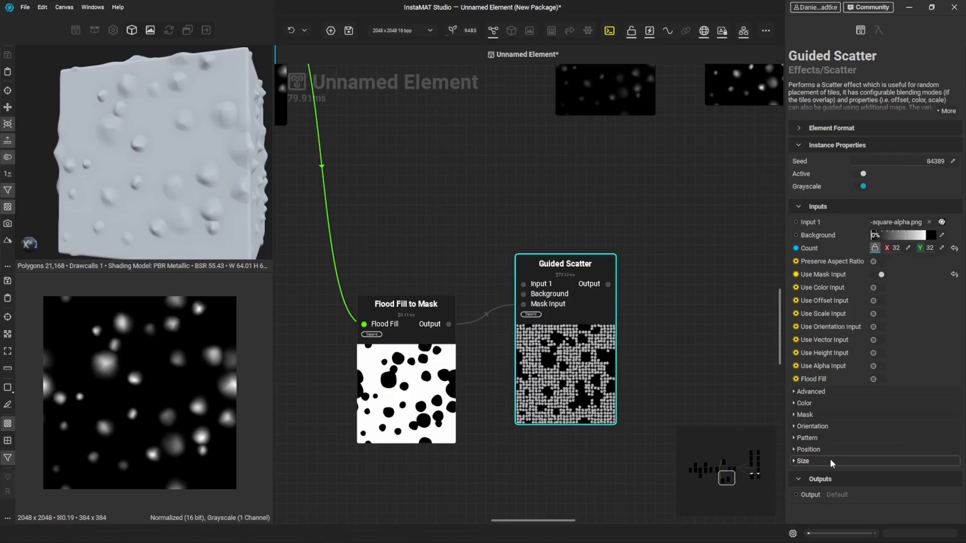
- Set the Guided Scatter's pattern count to 9
click(807, 438)
click(936, 463)
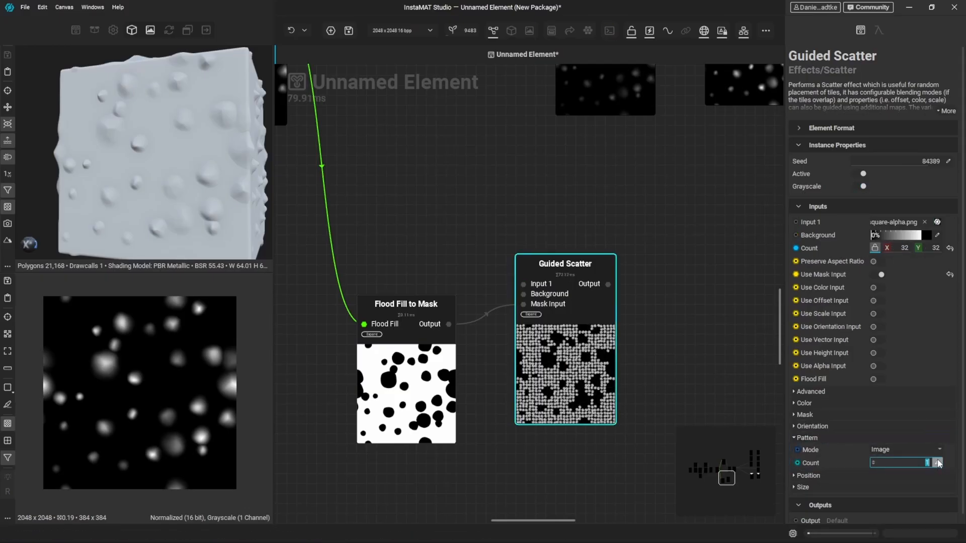
text(9)
key(Return)
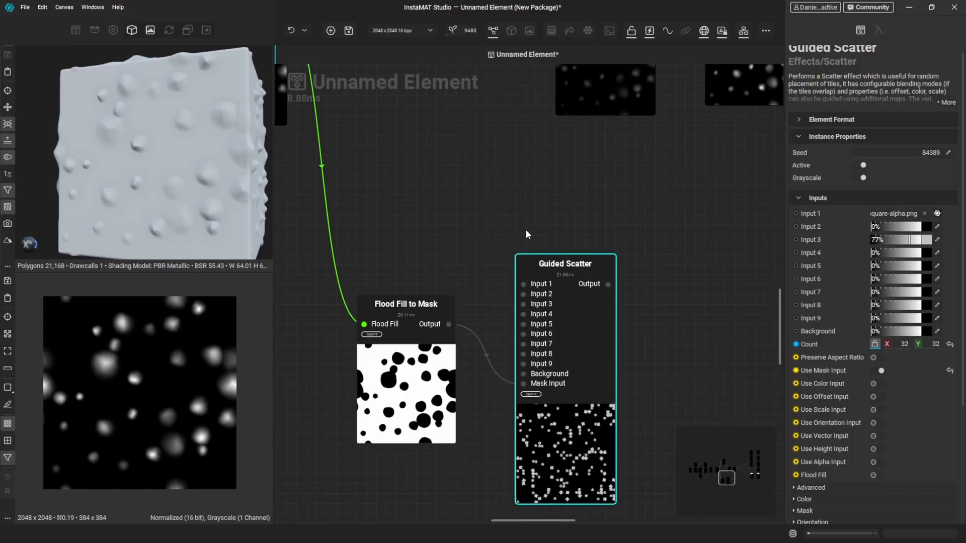
- Enable Use Atlas Input on the Guided Scatter and connect the nine-shape Blend output preceding the Tile Scatter to its Atlas Input
scroll(795, 397, down, 5)
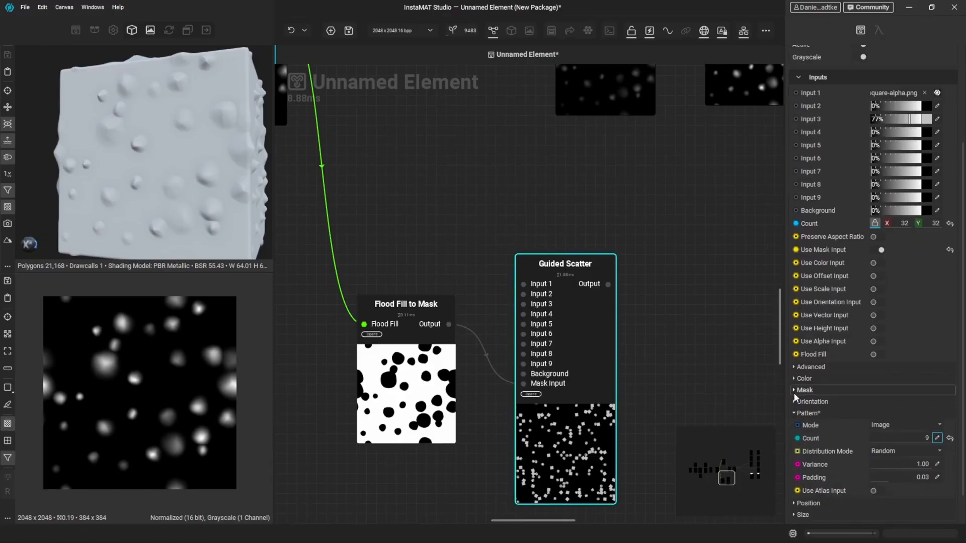
click(880, 495)
scroll(527, 206, down, 6)
middle_drag(391, 218, 528, 303)
scroll(481, 205, up, 4)
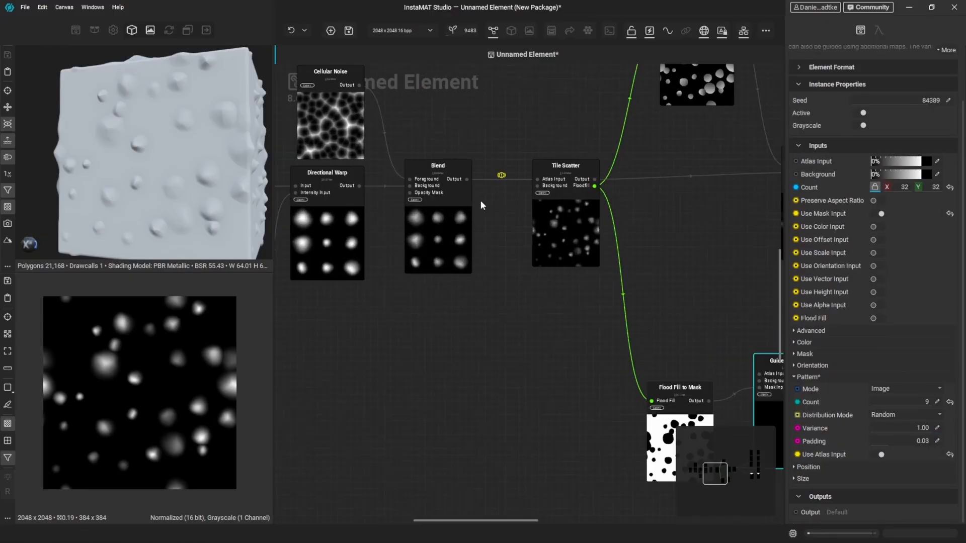
drag(464, 177, 642, 388)
- Preview the Guided Scatter output up close and compare it with the Tile Scatter output
scroll(548, 306, down, 3)
scroll(704, 367, up, 3)
middle_drag(661, 333, 554, 242)
scroll(569, 364, up, 3)
double_click(565, 362)
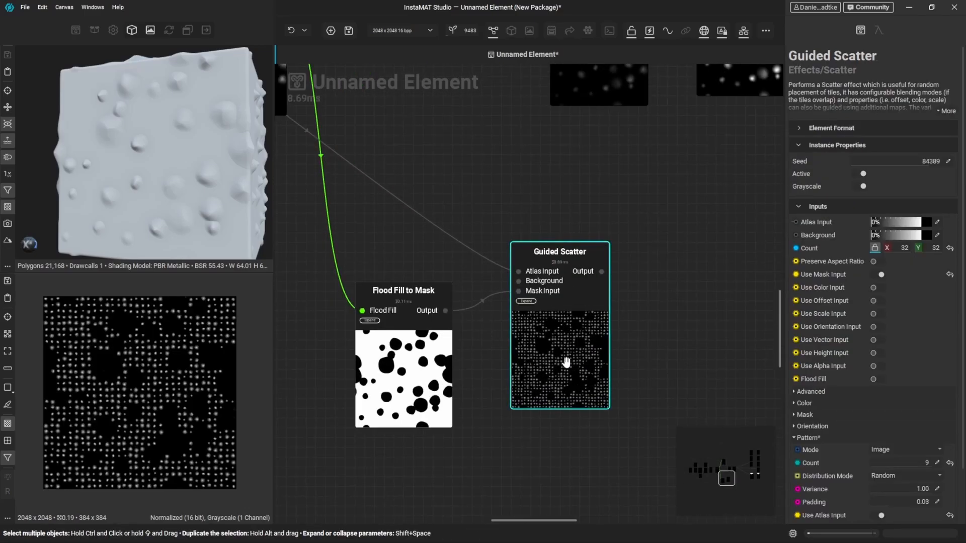
middle_drag(96, 345, 126, 364)
scroll(129, 374, up, 5)
middle_drag(178, 412, 166, 386)
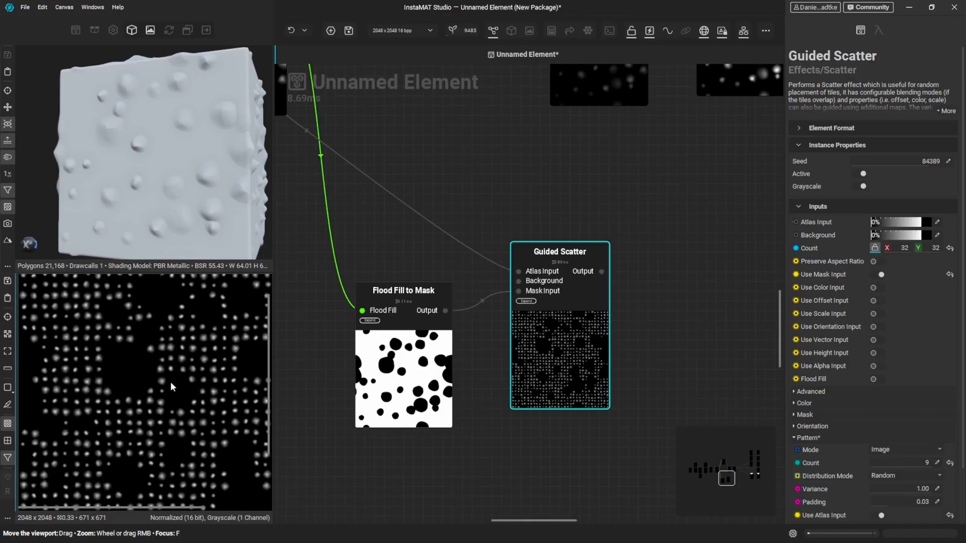
middle_drag(369, 224, 528, 333)
double_click(401, 177)
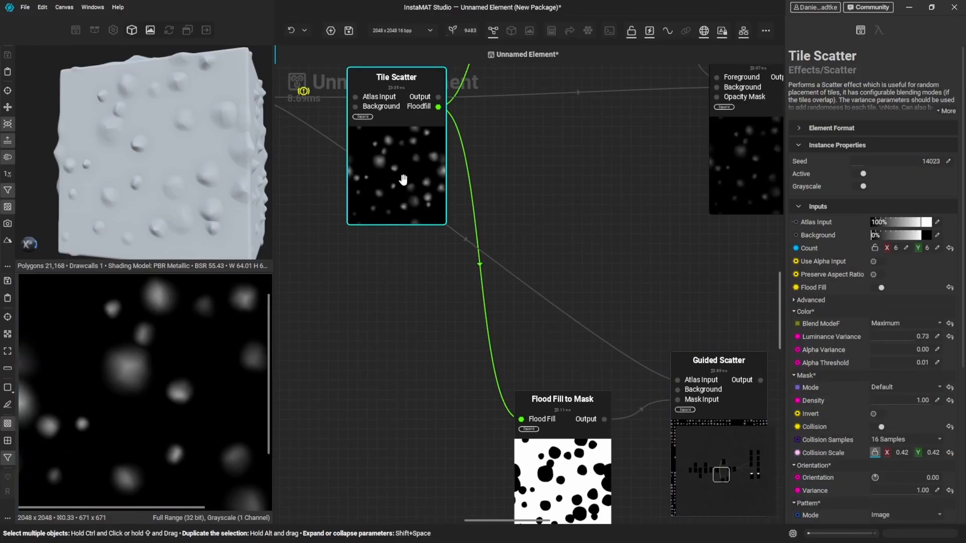
double_click(719, 414)
- Move the Auto Levels node away from the first Blend and add a second Blend between them, fed by the Guided Scatter output
scroll(687, 298, down, 4)
middle_drag(687, 298, 496, 317)
scroll(687, 225, up, 1)
drag(603, 224, 718, 225)
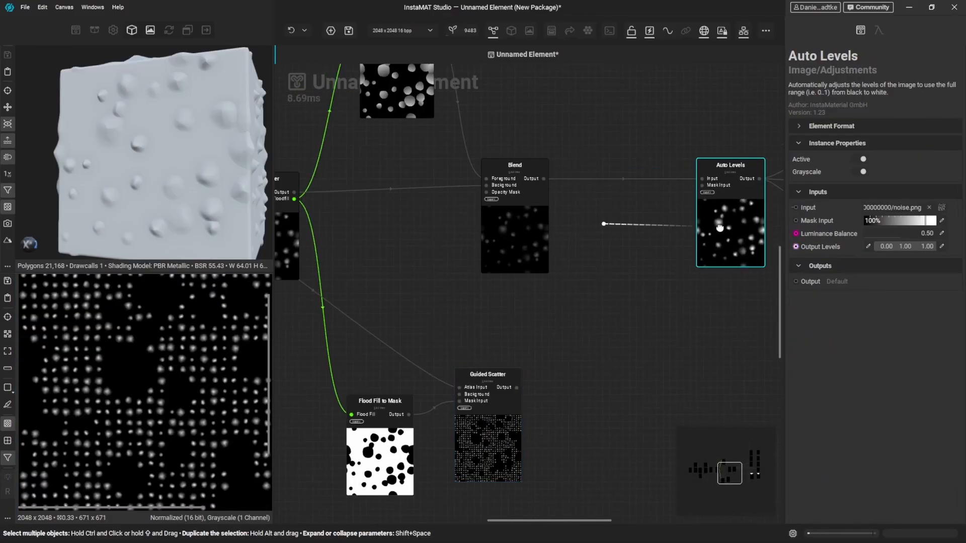
middle_drag(644, 278, 581, 277)
drag(453, 386, 547, 317)
key(Return)
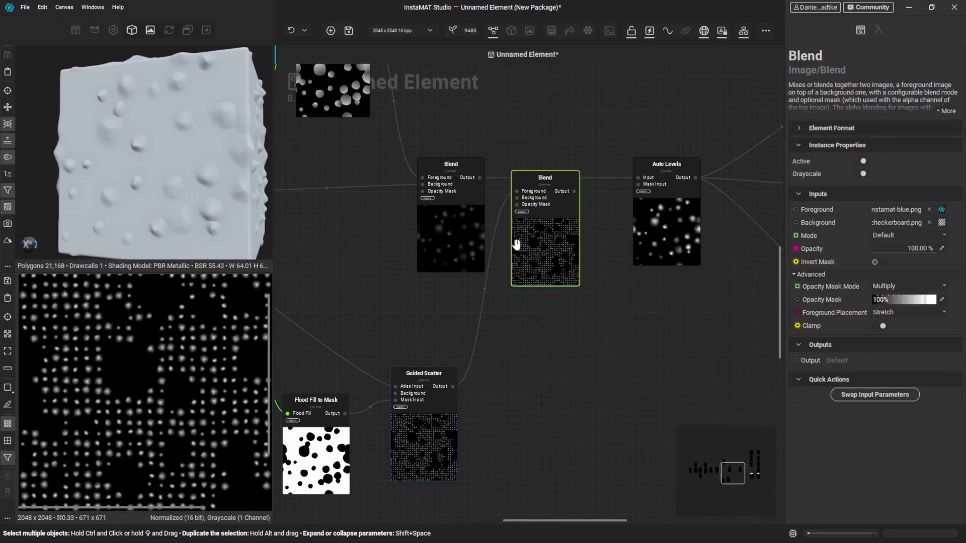
- Set the new Blend's mode to Maximum, connect its output to Auto Levels, and align it with the neighbouring nodes
click(900, 235)
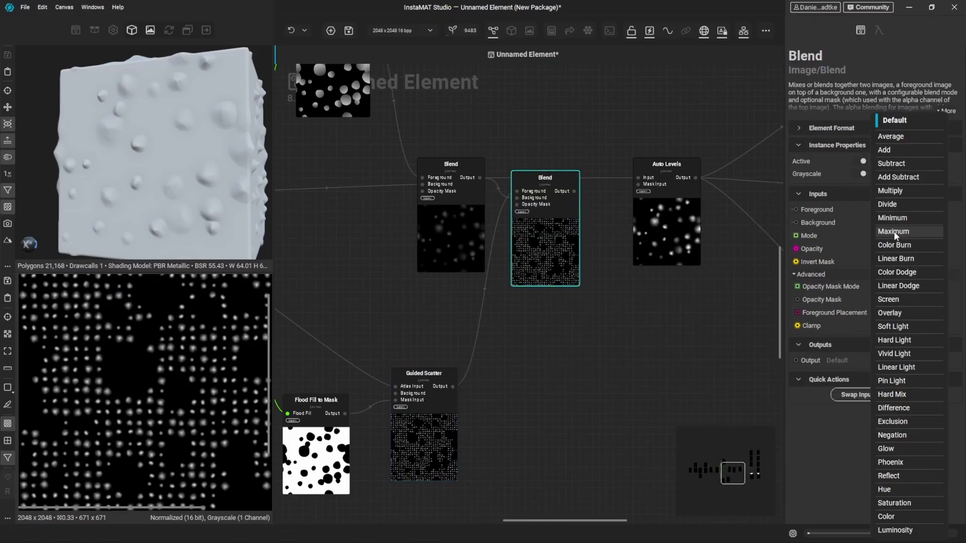
click(894, 232)
drag(574, 191, 638, 177)
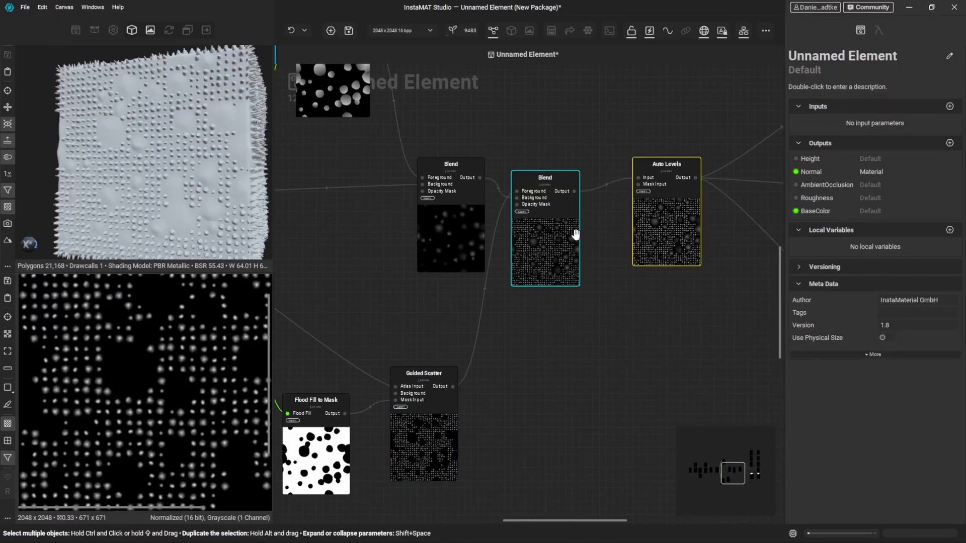
drag(576, 235, 582, 235)
- Examine the small bumps on the 3D model, and check the Guided Scatter settings and the first Blend's output
scroll(191, 202, up, 5)
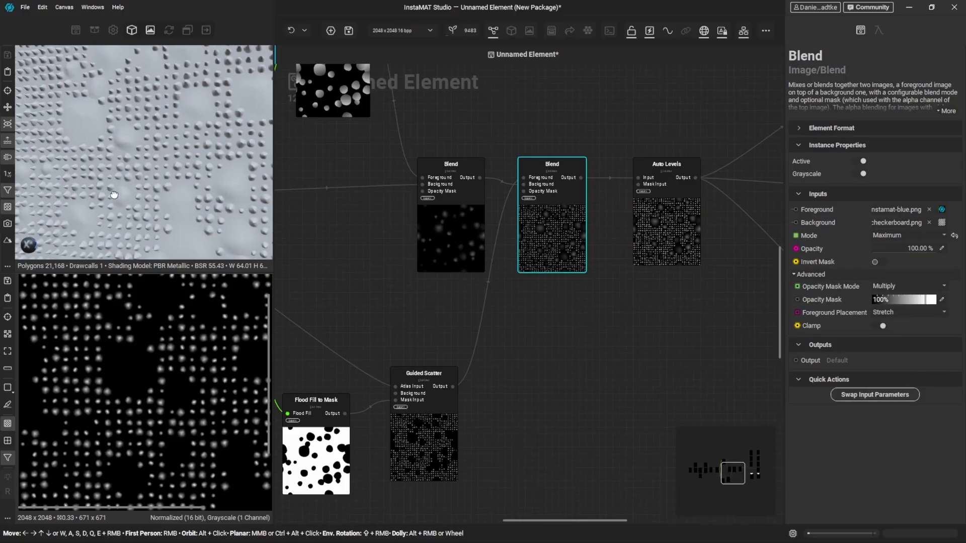
alt+drag(114, 195, 112, 170)
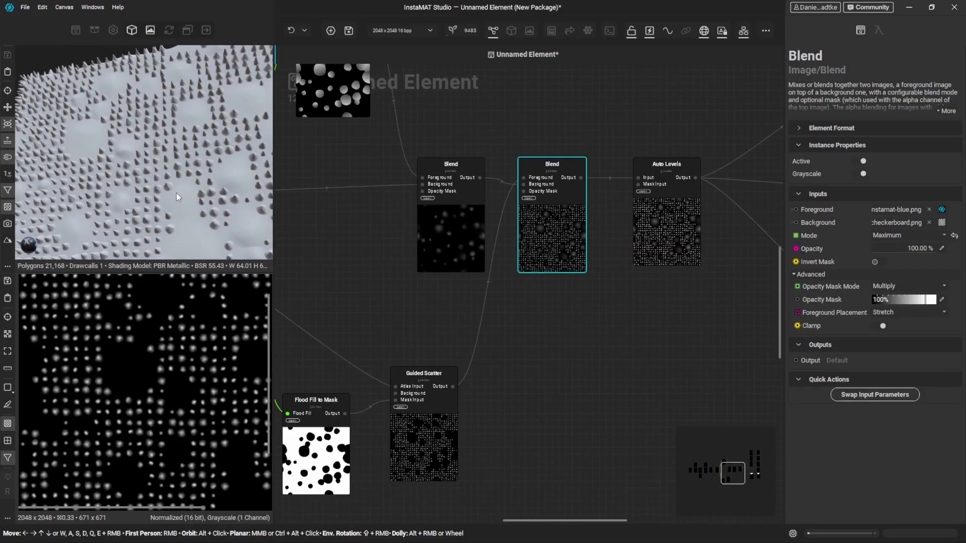
click(431, 449)
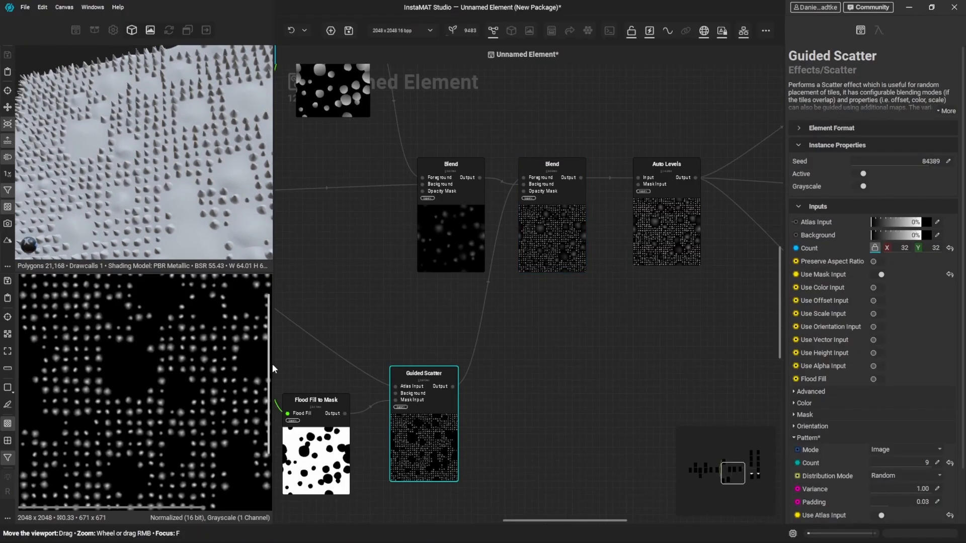
middle_drag(378, 279, 491, 282)
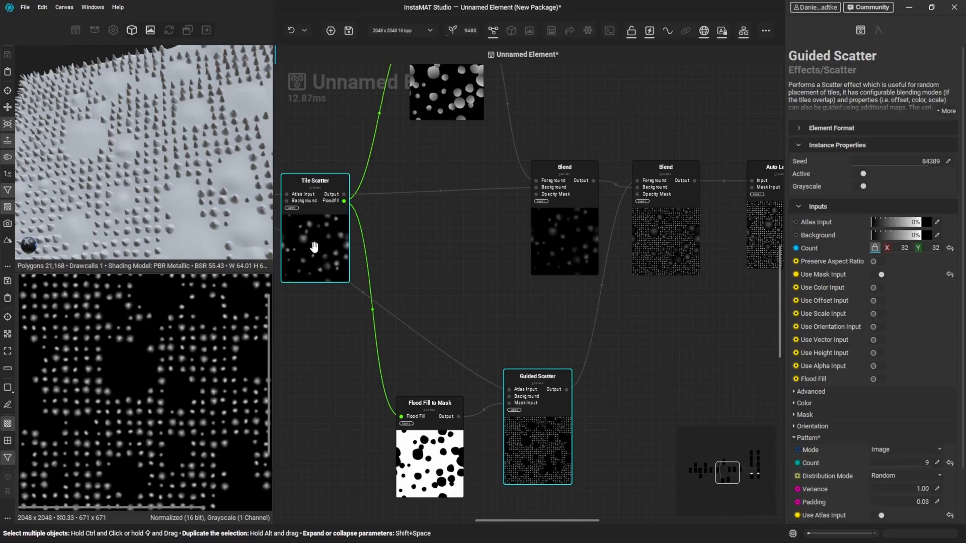
middle_drag(554, 247, 542, 249)
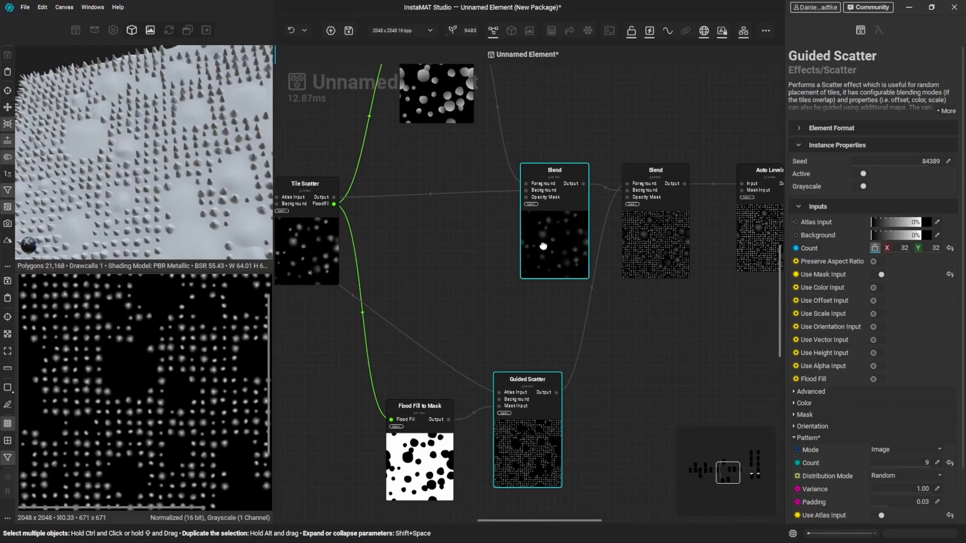
click(558, 245)
middle_drag(540, 309, 417, 280)
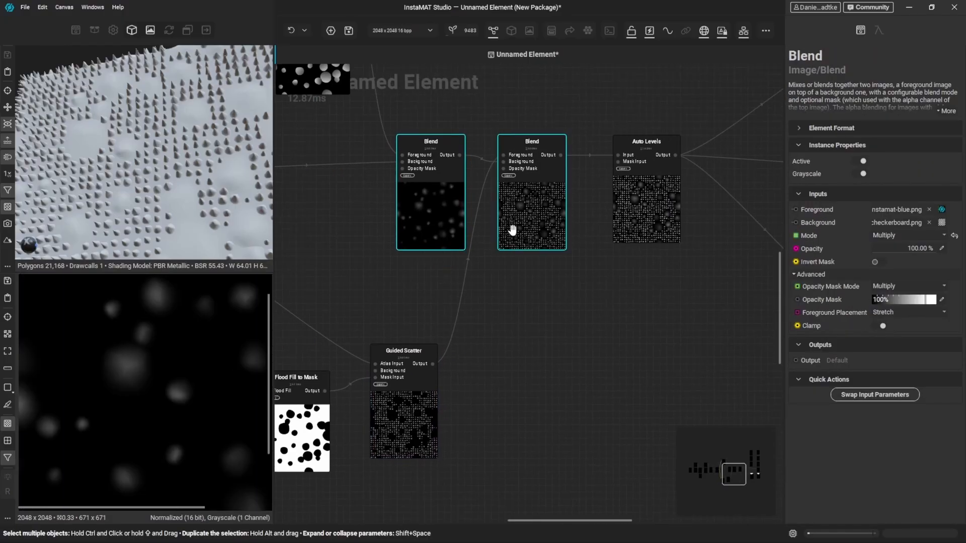
- Move the second Blend and the nodes following it farther along the graph to make room after the first Blend
drag(538, 205, 552, 200)
scroll(598, 288, down, 1)
middle_drag(599, 288, 592, 289)
scroll(592, 289, down, 3)
drag(425, 138, 672, 386)
drag(460, 274, 553, 277)
- Add an Auto Levels node after the first Blend and connect its output to the second Blend's Background
scroll(435, 241, up, 4)
click(442, 313)
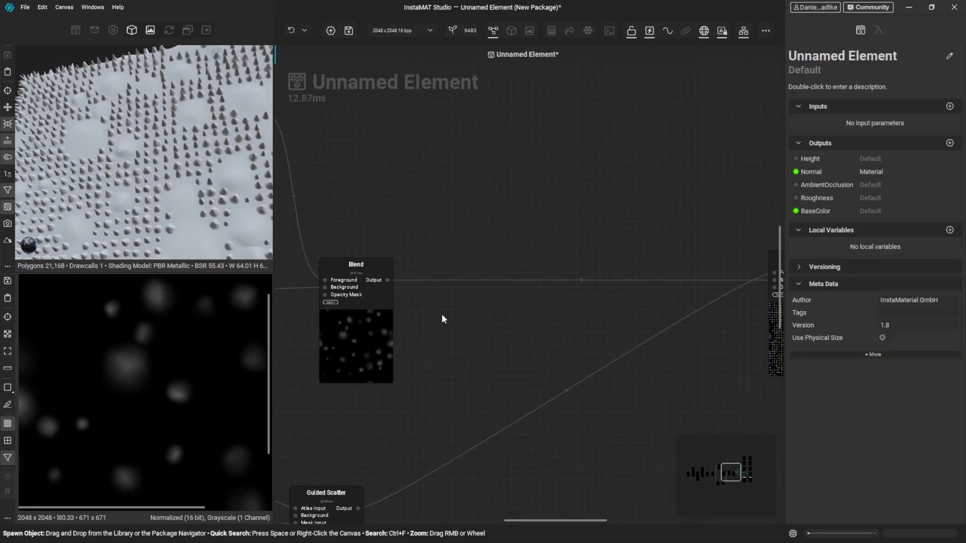
drag(387, 280, 469, 295)
text(aut)
key(Return)
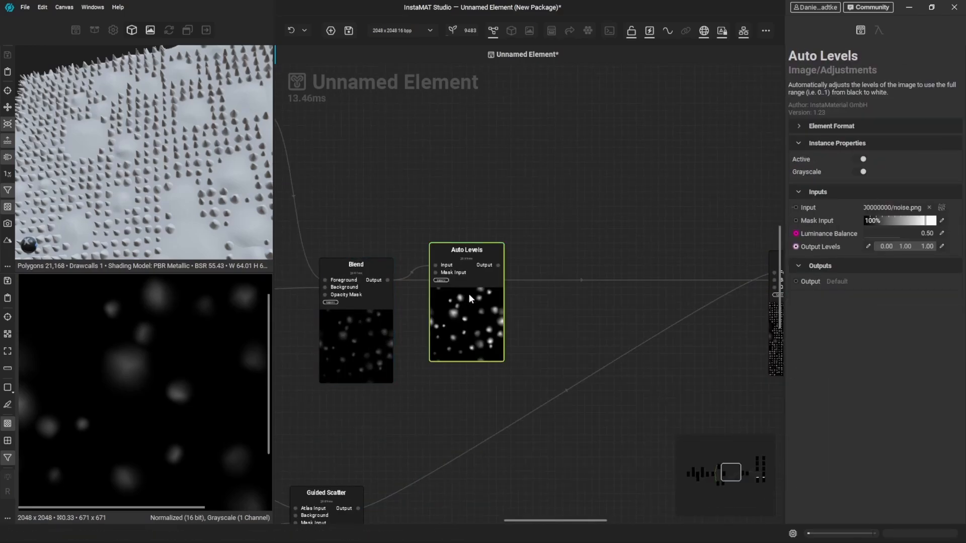
scroll(514, 319, down, 1)
drag(491, 290, 693, 290)
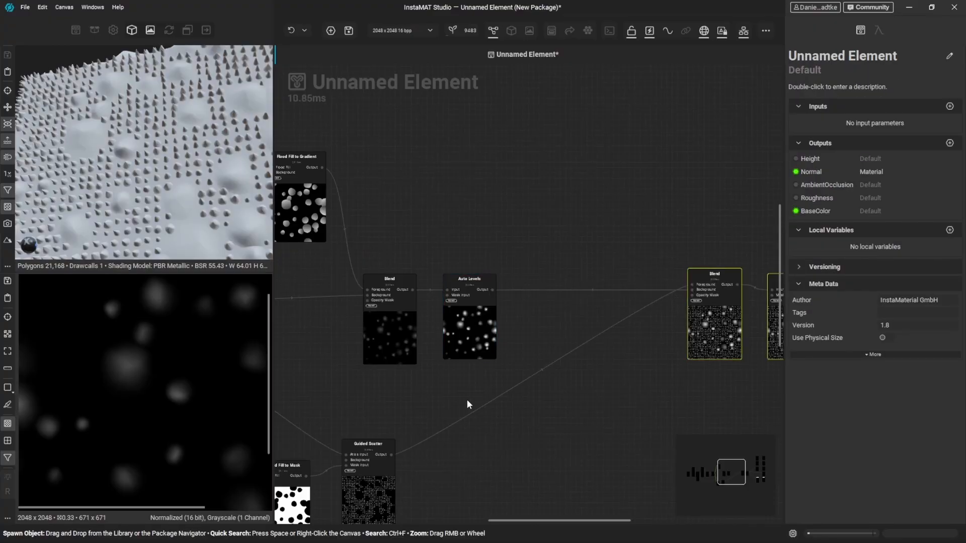
- Insert a Levels node on the connection from Guided Scatter to the second Blend and align it with the Guided Scatter
right_click(496, 395)
text(leve)
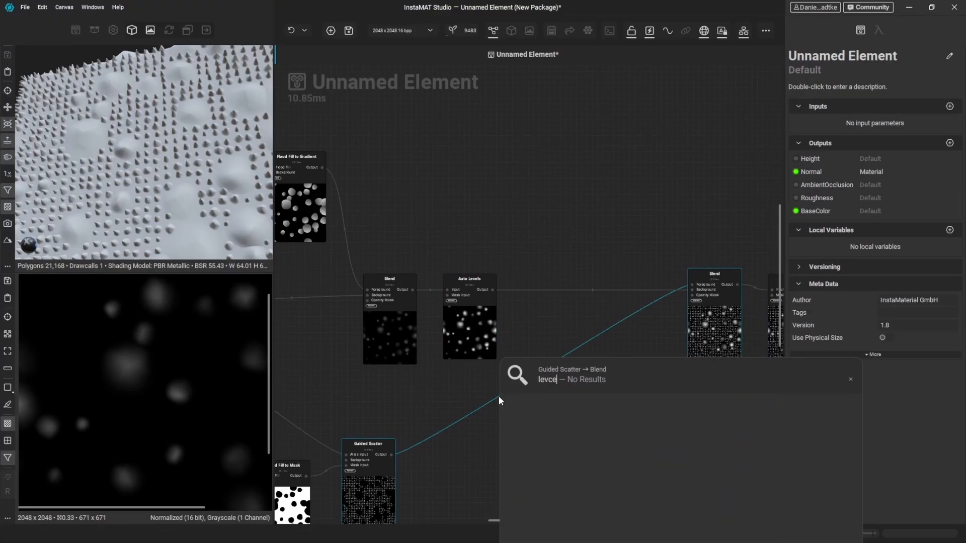
key(Return)
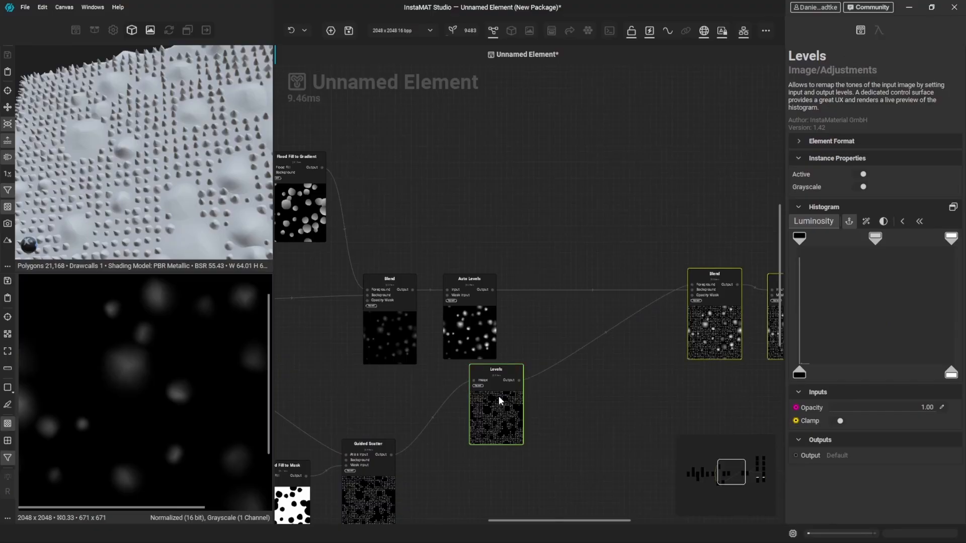
drag(498, 396, 566, 469)
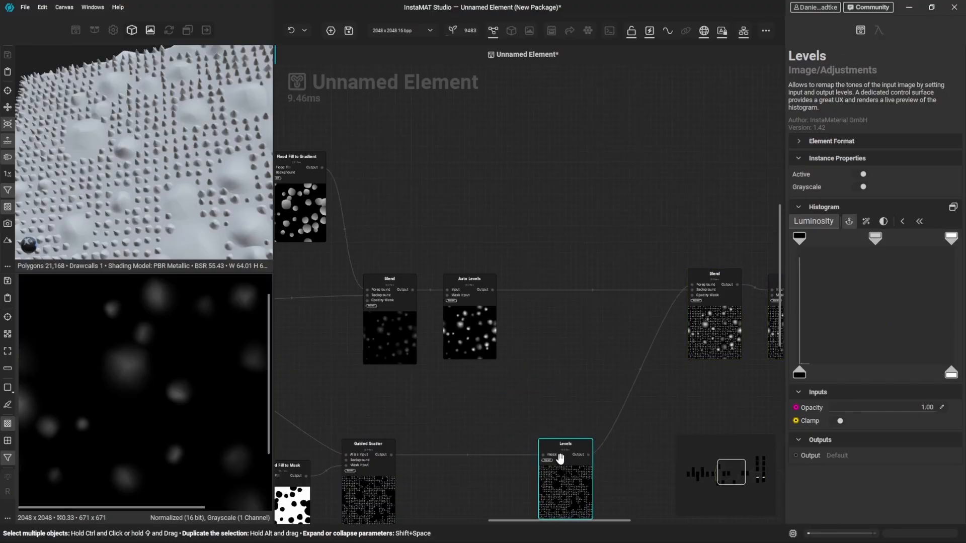
- Lower the output white level of the Levels node to a little over a quarter of its range
drag(951, 372, 842, 373)
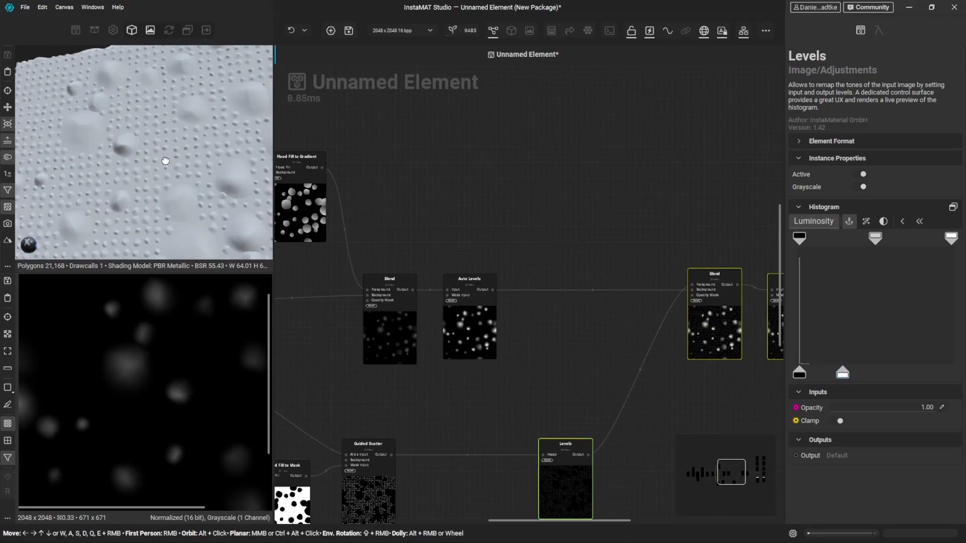
alt+drag(165, 160, 182, 172)
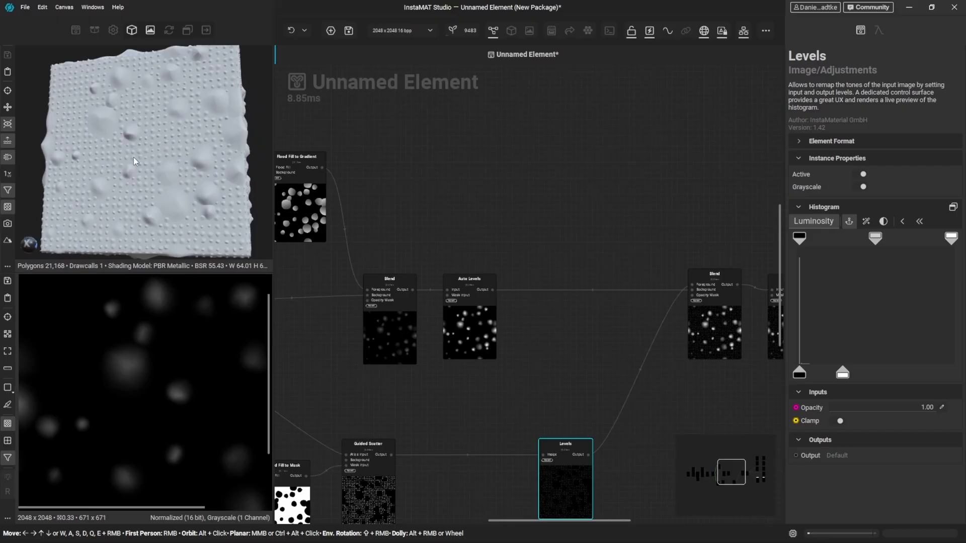
- Set the Guided Scatter's Offset Variance to 1.40 in both X and Y
middle_drag(372, 509, 451, 333)
scroll(450, 333, up, 1)
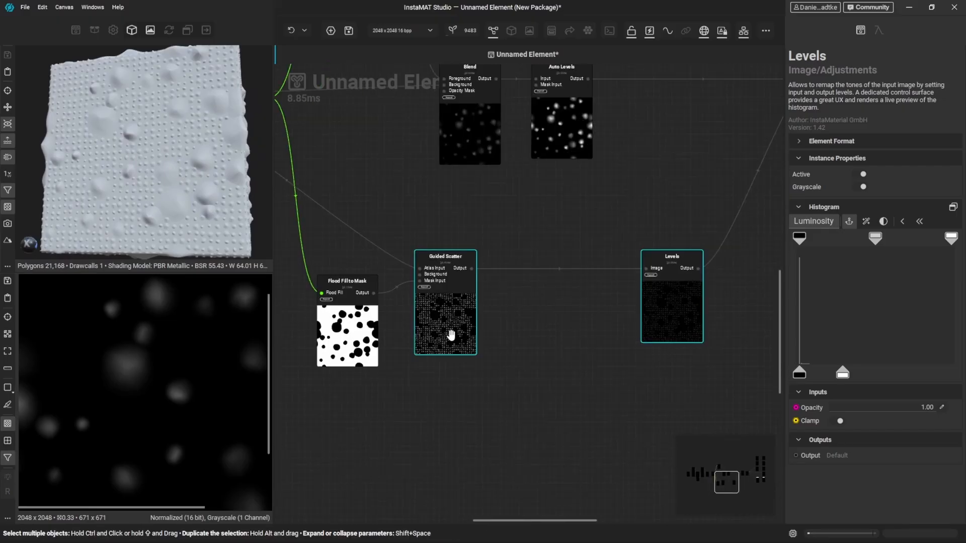
click(448, 316)
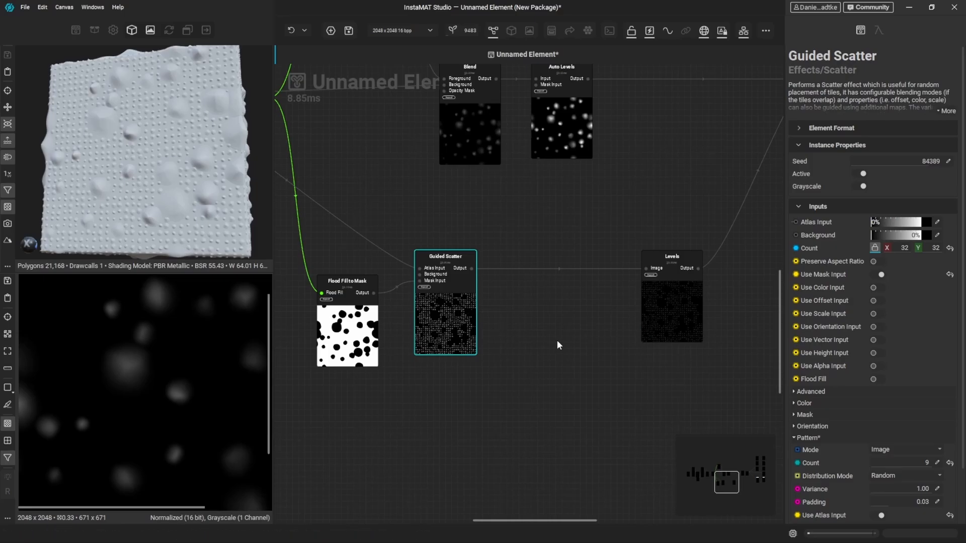
scroll(845, 431, down, 1)
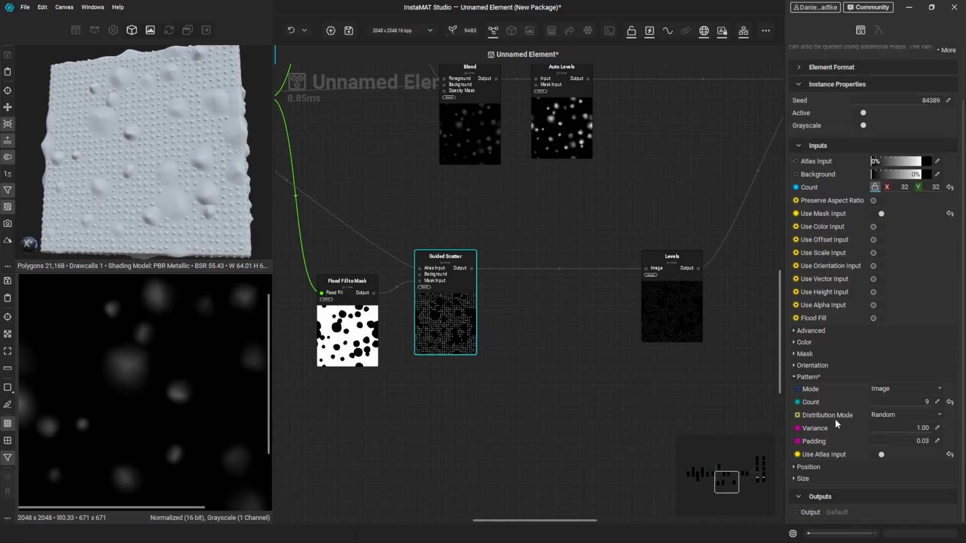
click(820, 468)
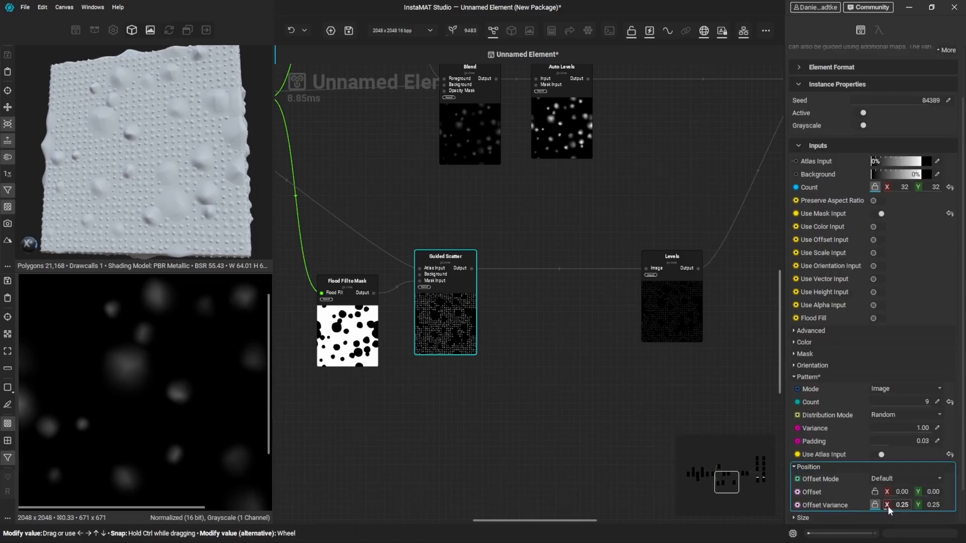
drag(888, 508, 906, 505)
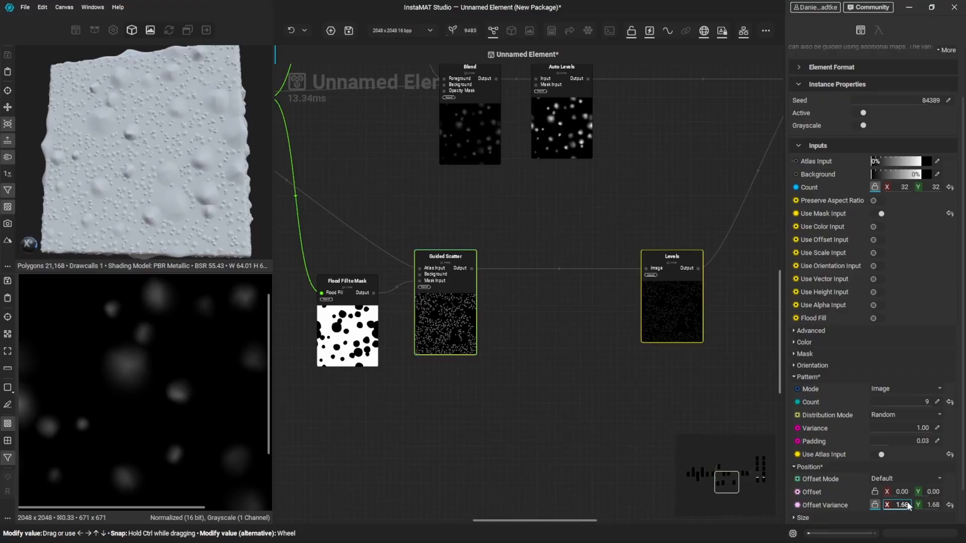
- Set the Guided Scatter's color Blend Mode to Maximum and its Luminance Variance to 0.76
click(830, 342)
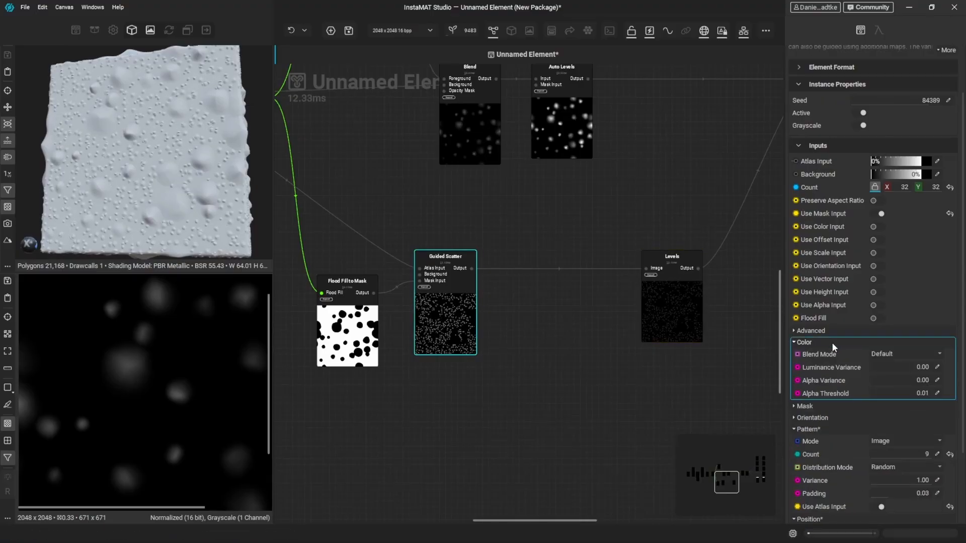
click(895, 353)
click(898, 412)
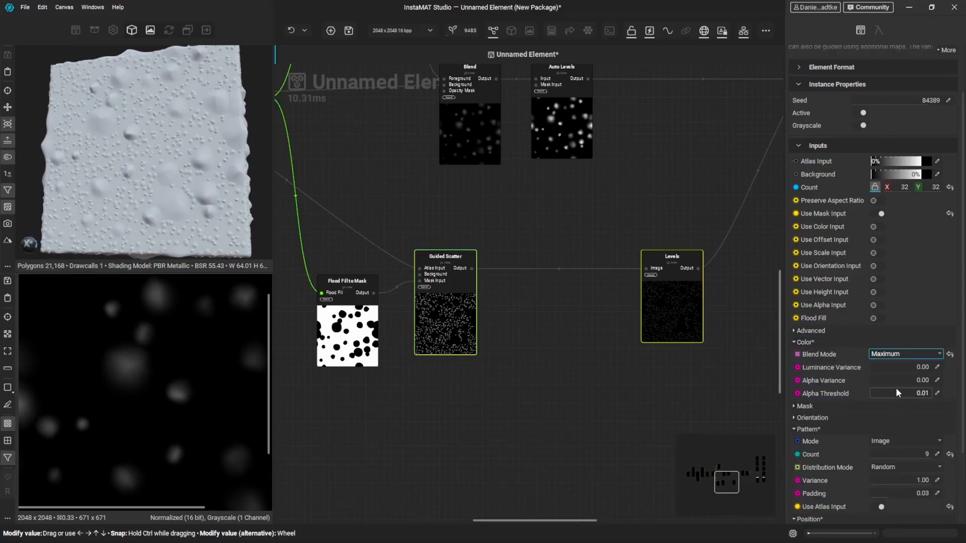
drag(883, 366, 942, 371)
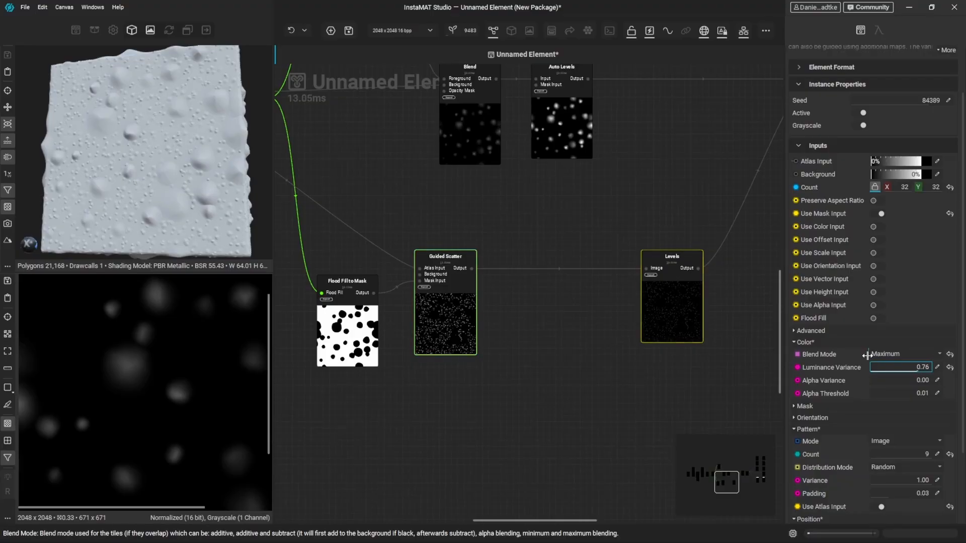
- Set the Guided Scatter's size Variance to 0.44 in X and 0.40 in Y, and its Scale to 1.26
scroll(833, 374, down, 3)
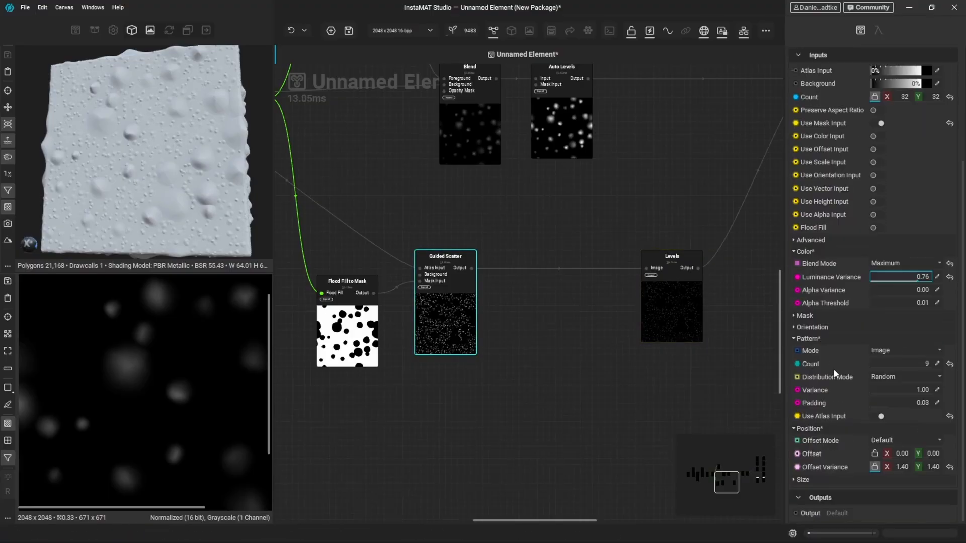
click(819, 478)
scroll(818, 472, down, 2)
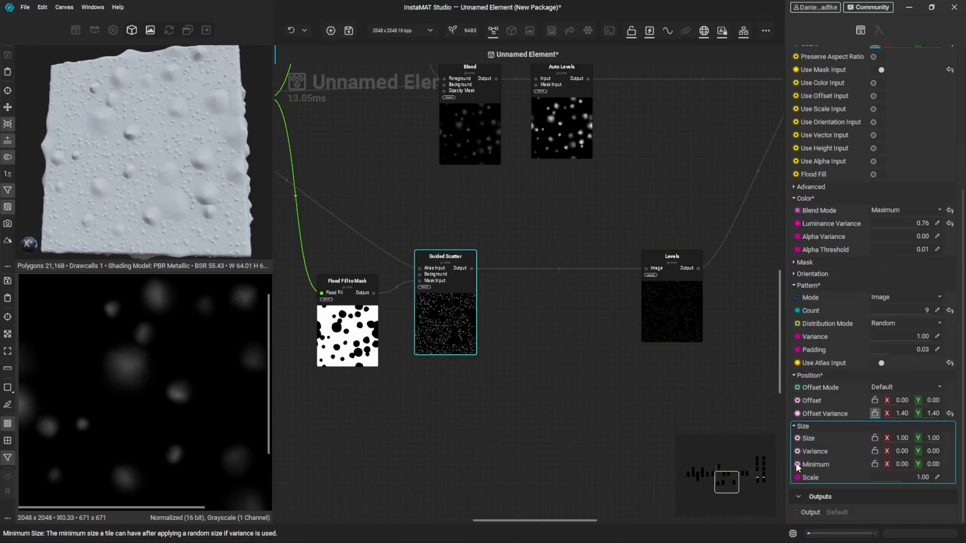
click(895, 453)
click(927, 453)
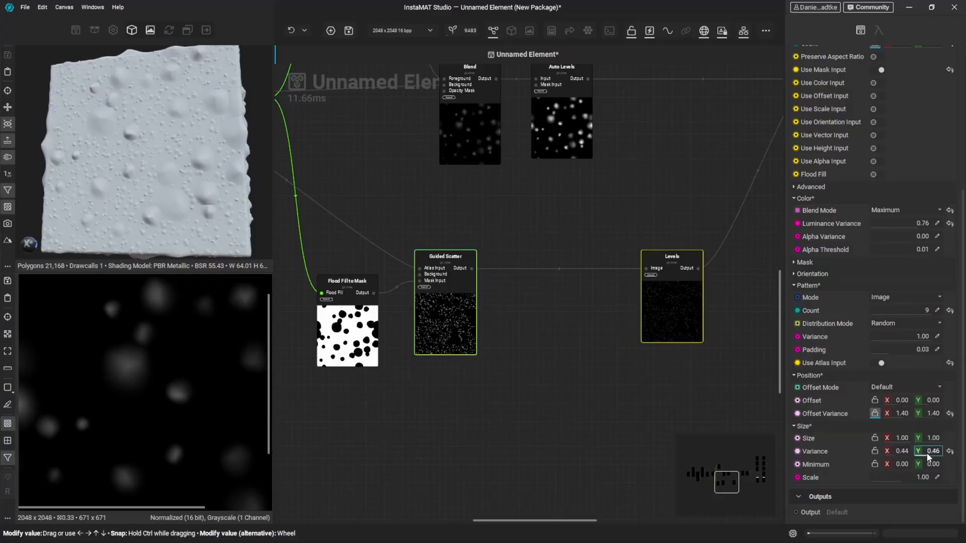
drag(927, 453, 911, 471)
scroll(159, 162, up, 5)
alt+drag(158, 159, 218, 196)
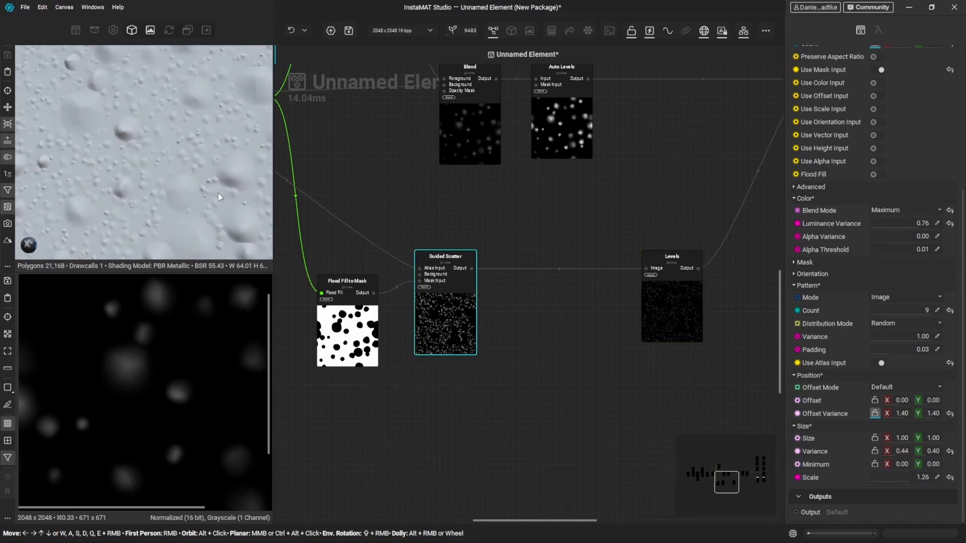
- Enable Use Scale Input on the Guided Scatter and move the node farther away from Flood Fill to Mask
click(879, 108)
drag(451, 342, 557, 338)
scroll(397, 330, up, 2)
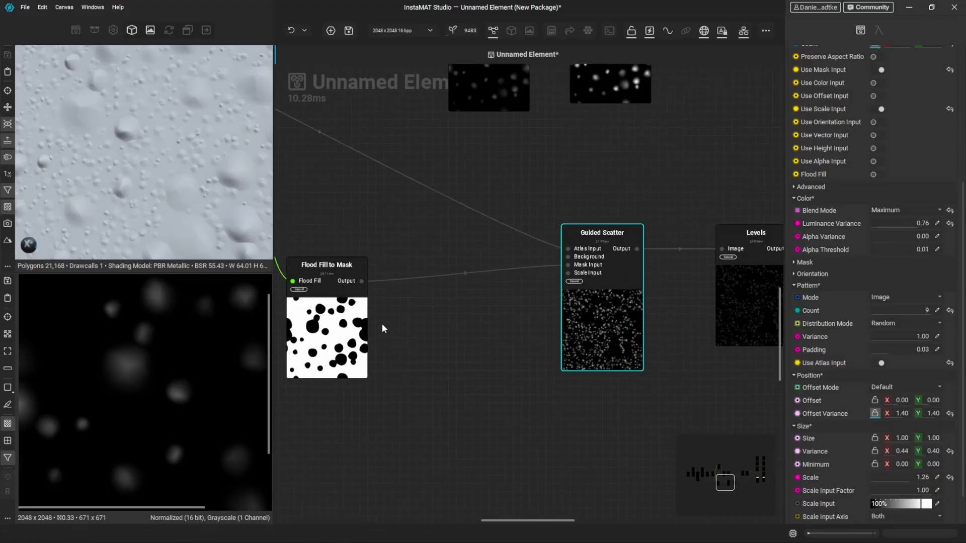
- Add a Blur node fed by the Flood Fill to Mask output and increase its Intensity
drag(361, 281, 436, 385)
text(blur)
key(Return)
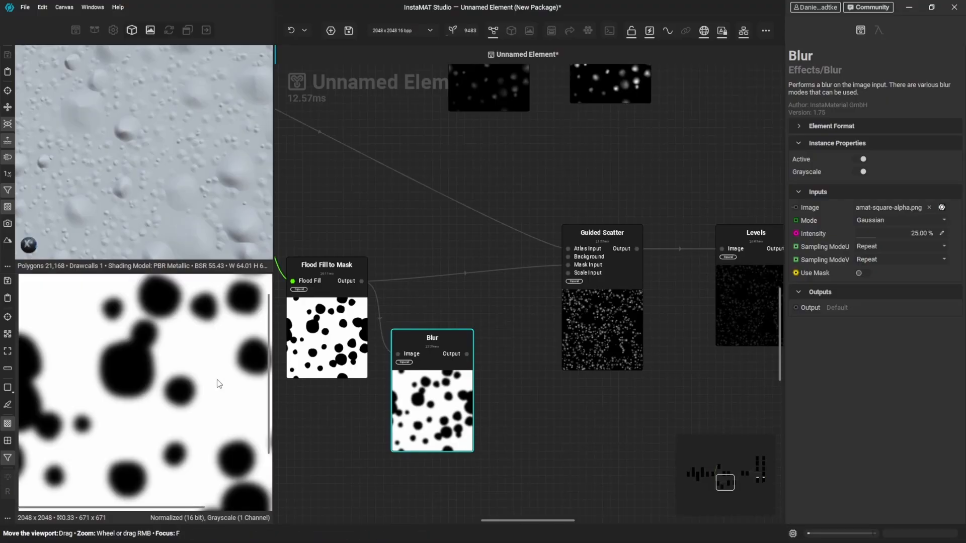
drag(874, 231, 916, 234)
- Preview the Guided Scatter and connect the Blur output to its Scale Input
click(624, 322)
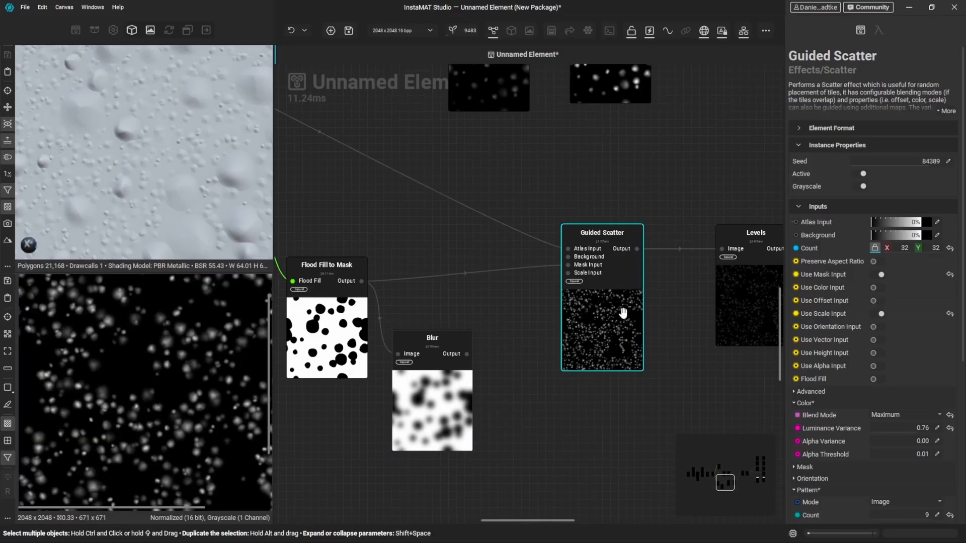
drag(467, 354, 564, 275)
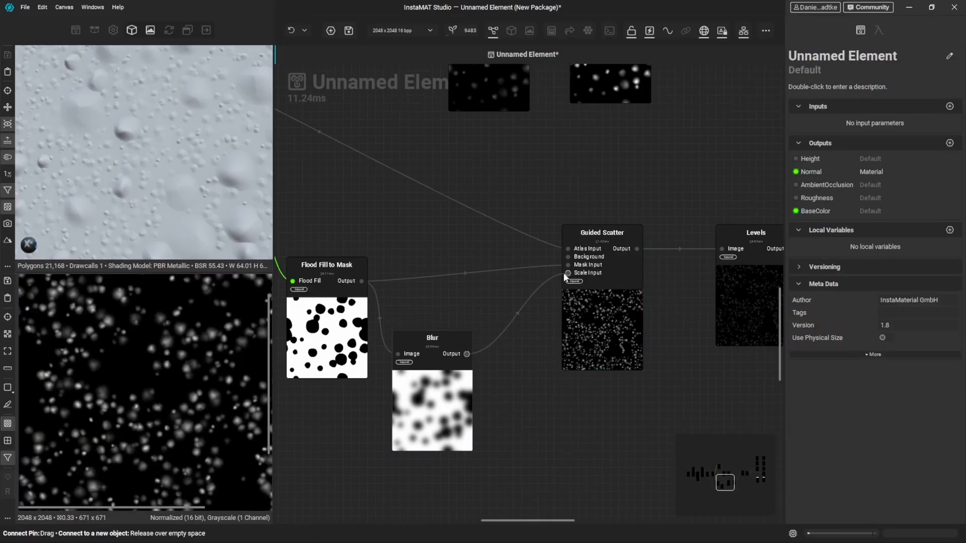
drag(564, 275, 564, 275)
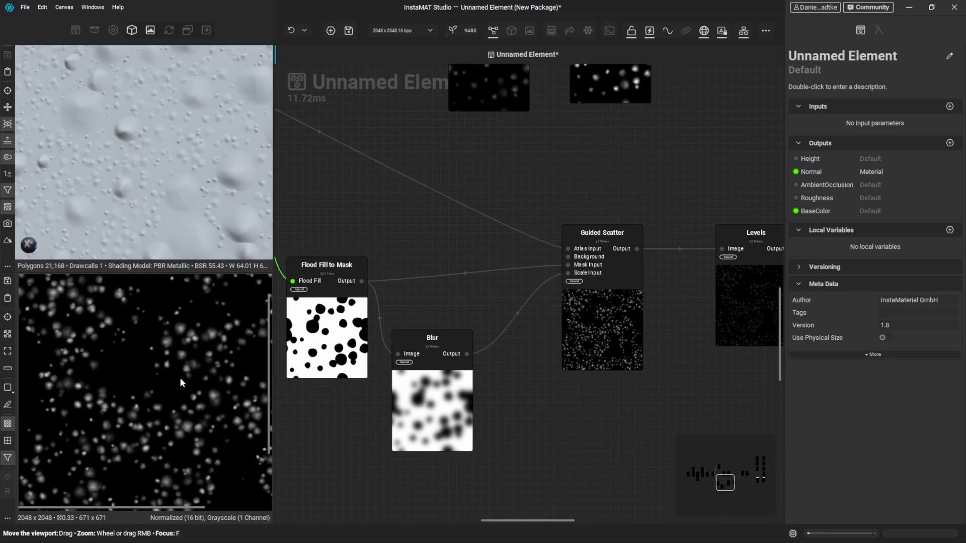
- Add an Invert node after the Blur, make room for it, and connect its output to the Guided Scatter's Scale Input
drag(467, 354, 532, 377)
text(inv)
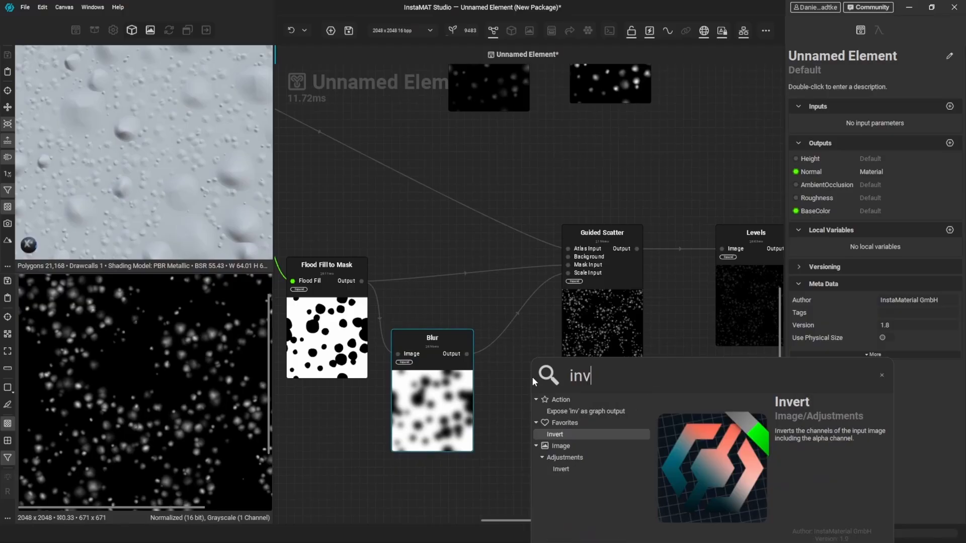
key(Return)
middle_drag(613, 334, 545, 343)
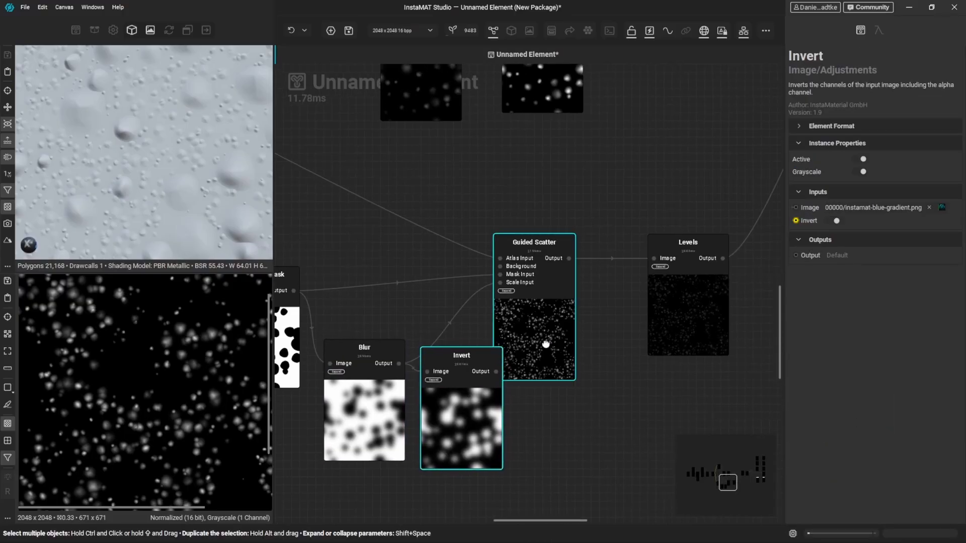
drag(545, 344, 579, 344)
scroll(532, 342, up, 2)
drag(487, 387, 535, 272)
click(505, 276)
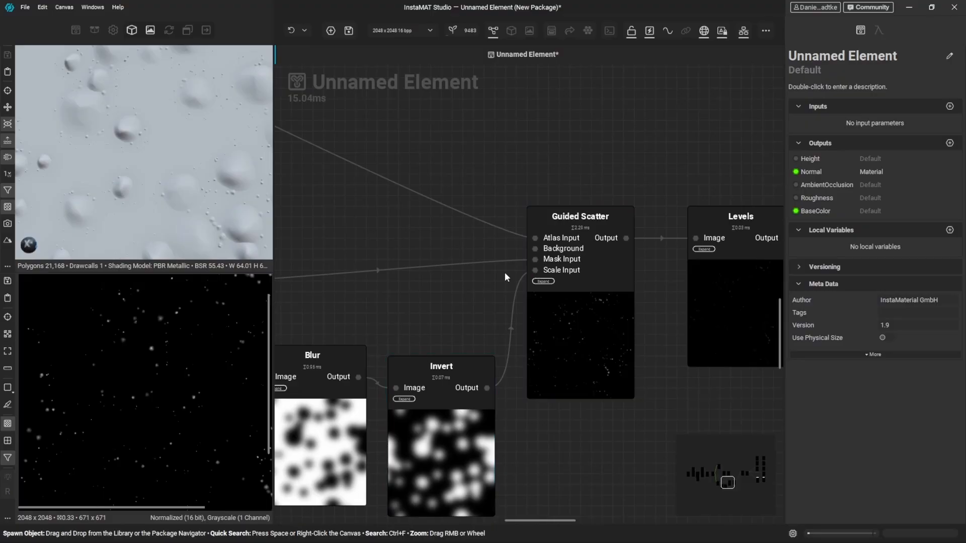
- Examine the small bumps around the large ones on the 3D model and the mask, Blur and Invert previews
click(403, 416)
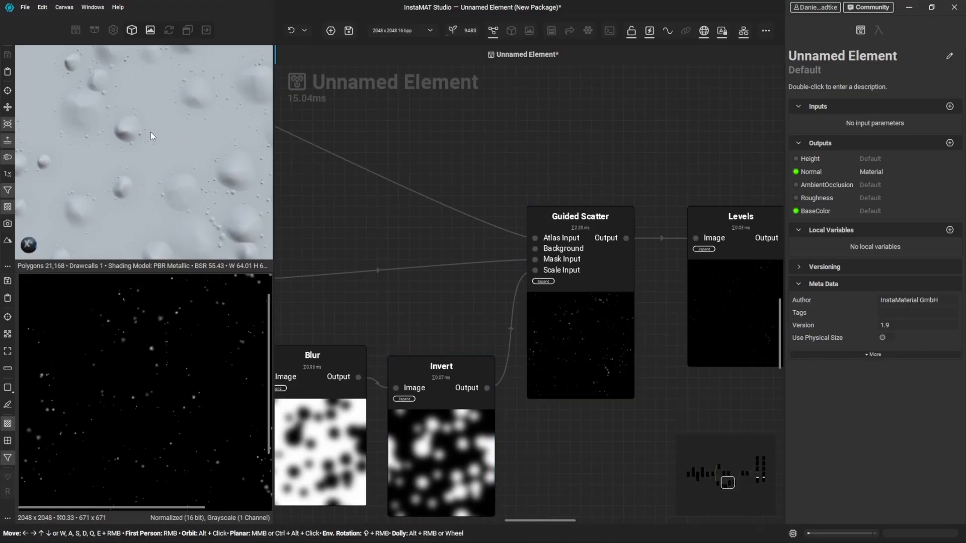
alt+drag(150, 132, 203, 173)
scroll(188, 122, up, 4)
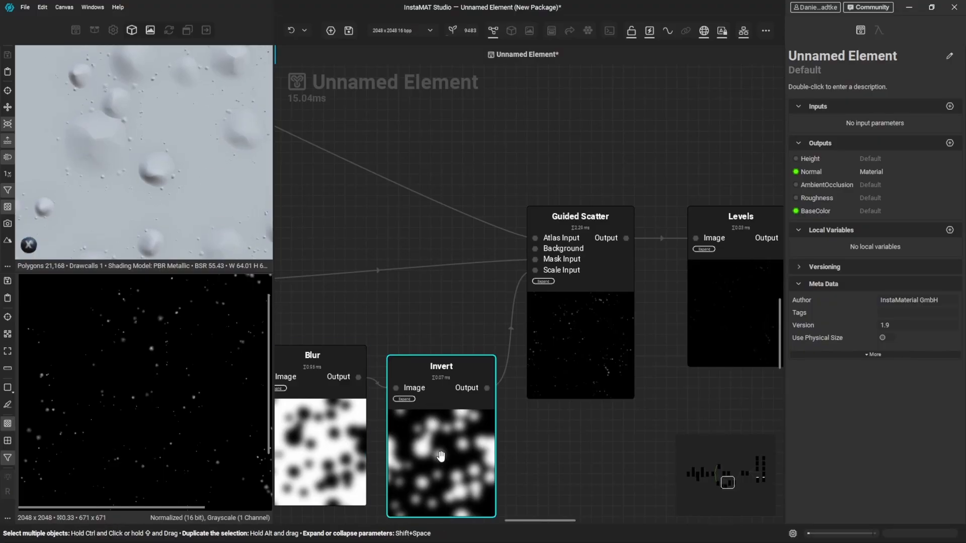
scroll(440, 456, down, 4)
scroll(352, 340, up, 4)
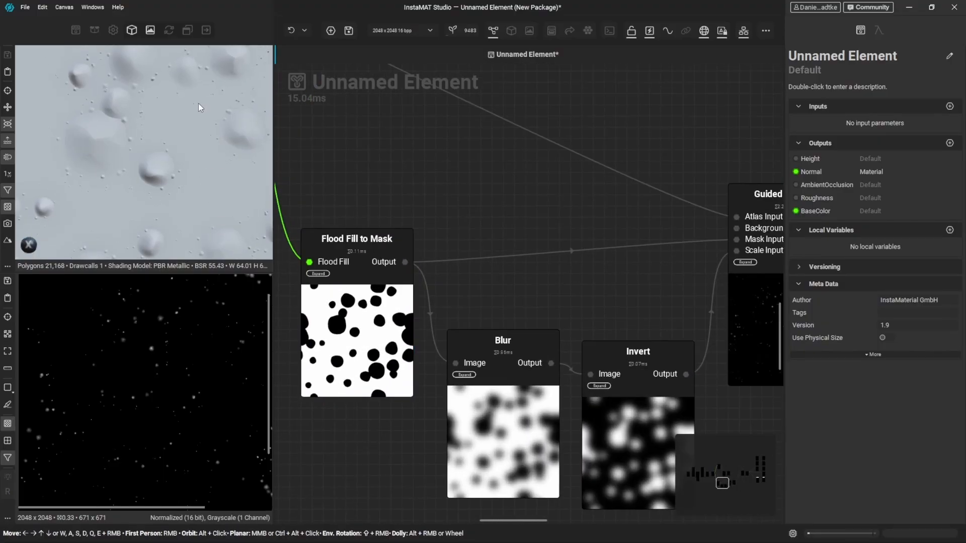
alt+drag(196, 121, 147, 125)
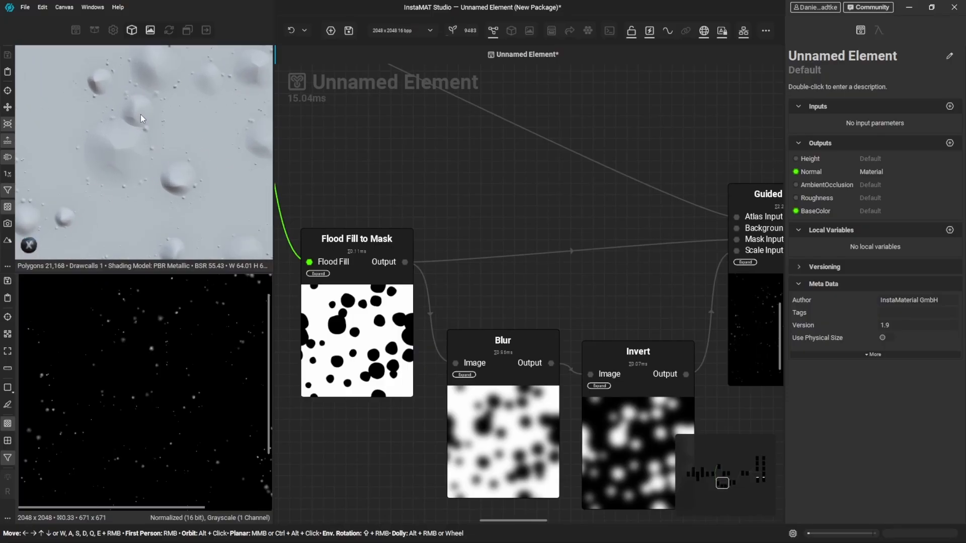
- Set the Blur node's Intensity to 200 %, accepting the extended range maximum
click(510, 397)
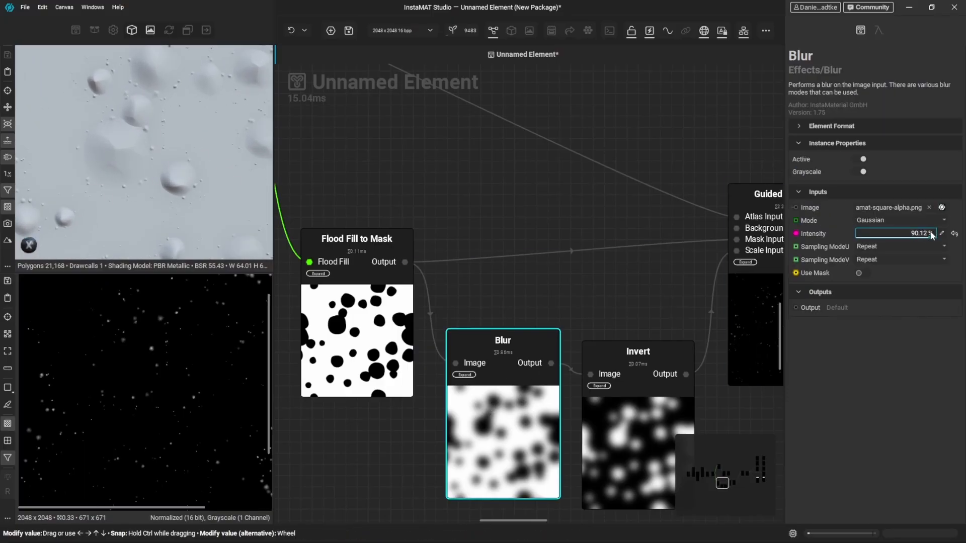
mouse_move(930, 232)
mouse_down()
mouse_move(913, 233)
mouse_move(942, 233)
mouse_up()
click(943, 231)
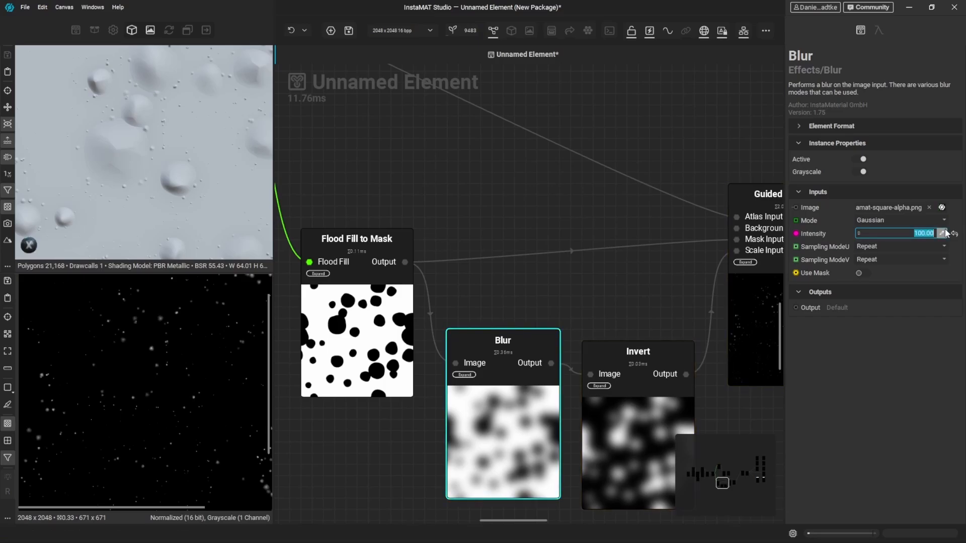
text(200)
key(Return)
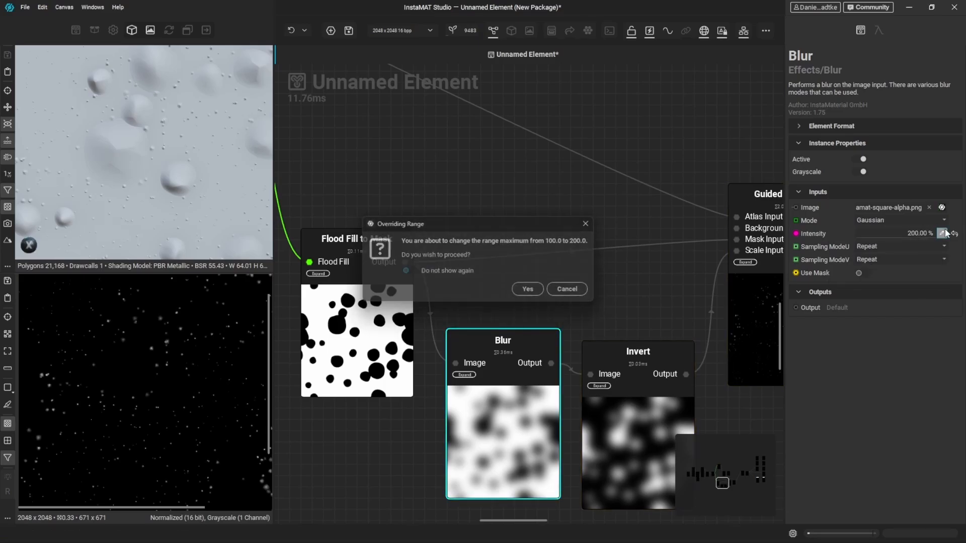
key(Return)
scroll(185, 182, down, 3)
alt+drag(186, 182, 169, 164)
- Keep the Guided Scatter's Scale Input Axis on Both, set Scale to 2.00 and lower the Scale Input Factor to about 0.8
middle_drag(764, 326, 575, 258)
click(591, 265)
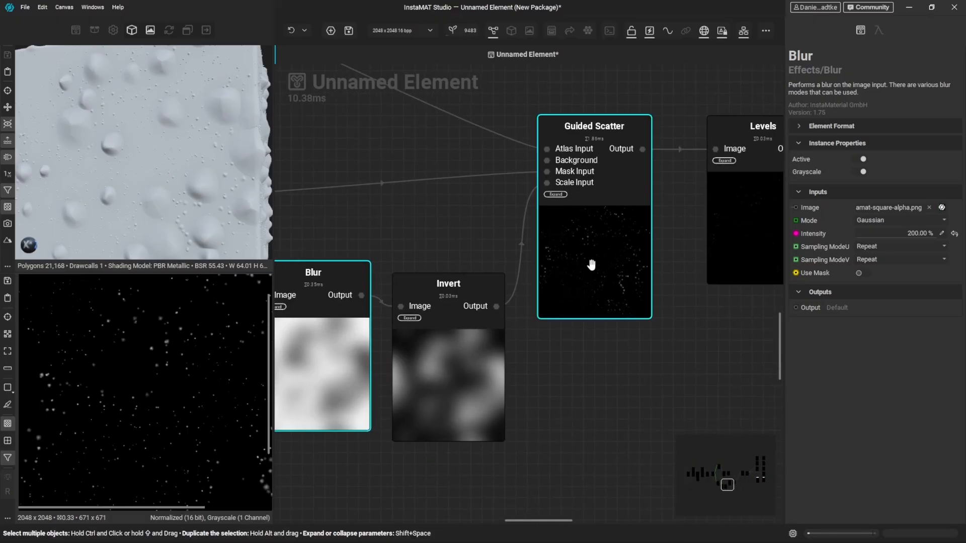
scroll(822, 362, down, 8)
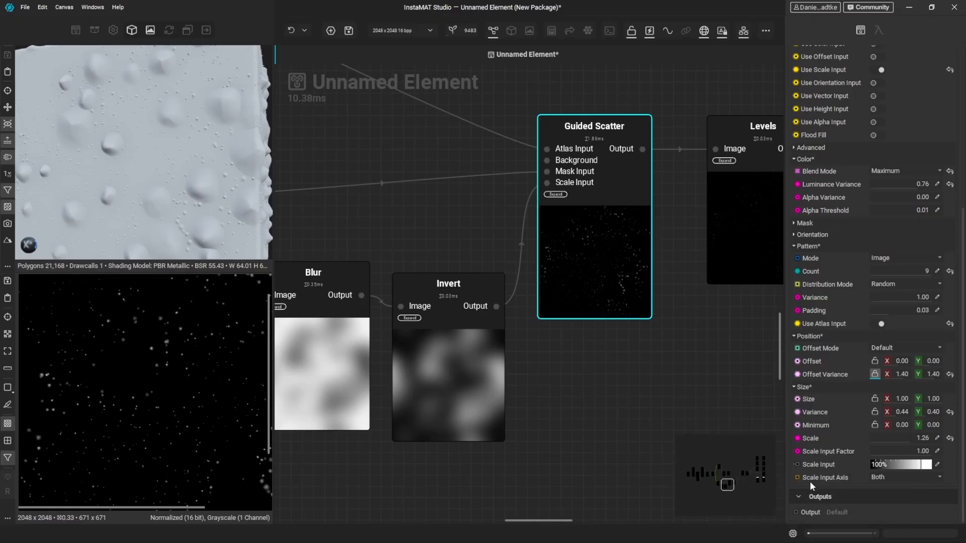
click(885, 478)
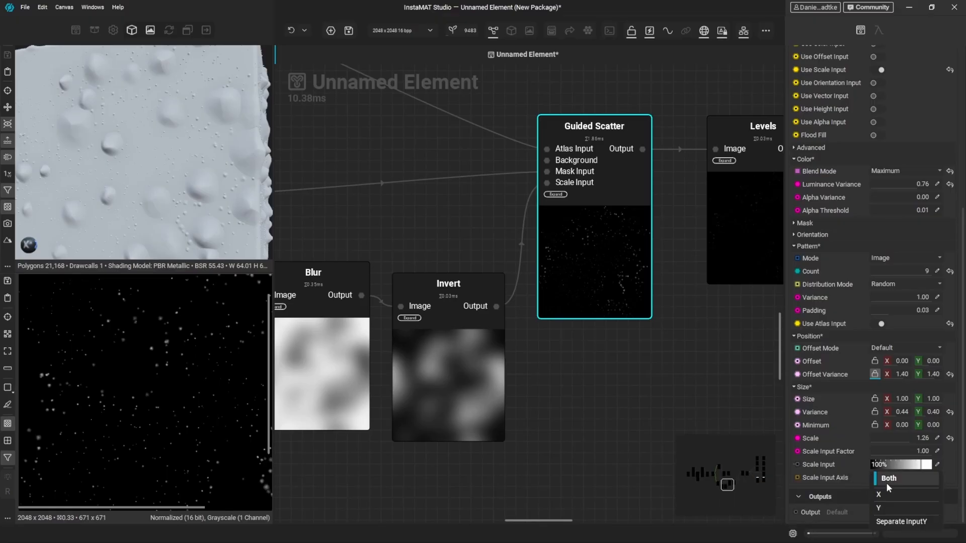
click(891, 482)
click(485, 321)
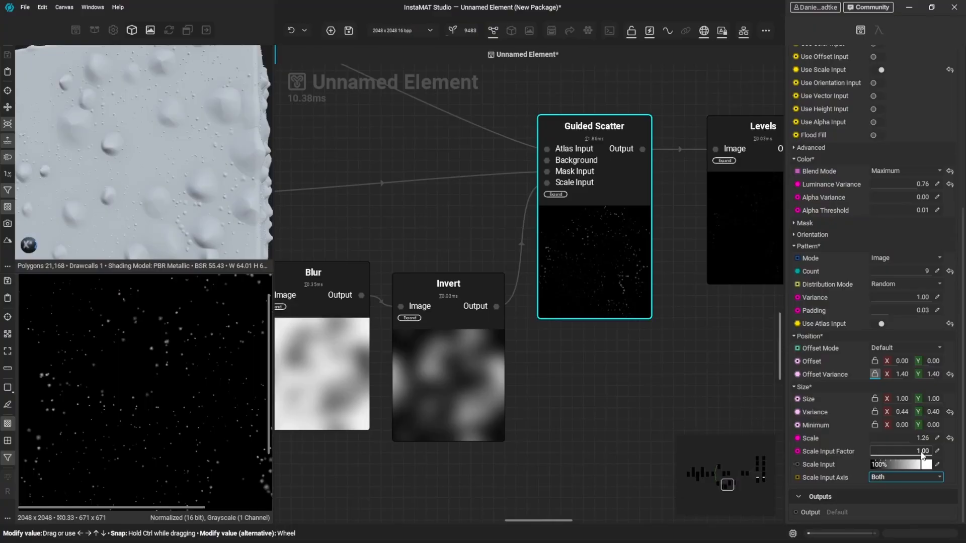
mouse_move(922, 455)
mouse_down()
mouse_move(907, 448)
mouse_move(918, 452)
mouse_up()
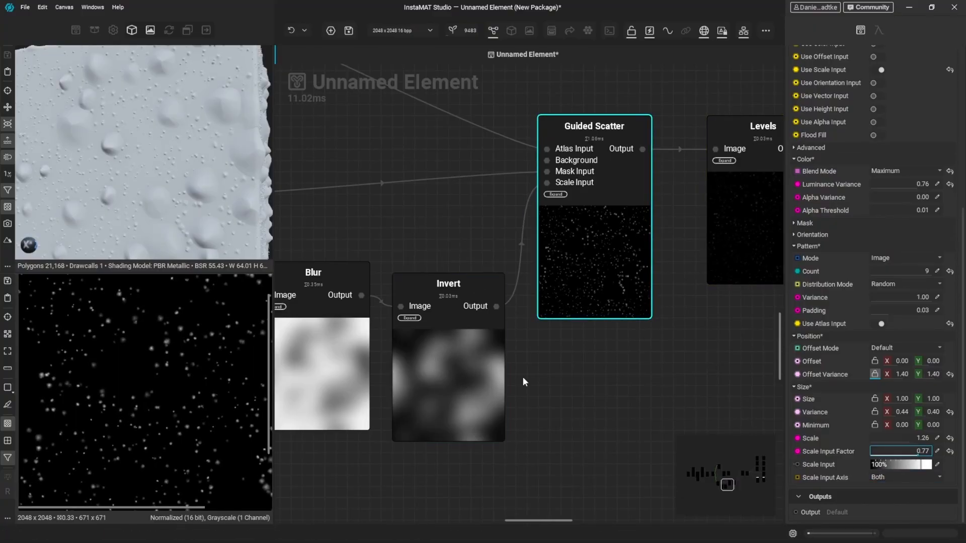
mouse_move(908, 450)
mouse_down()
mouse_move(938, 435)
mouse_move(910, 449)
mouse_move(921, 447)
mouse_up()
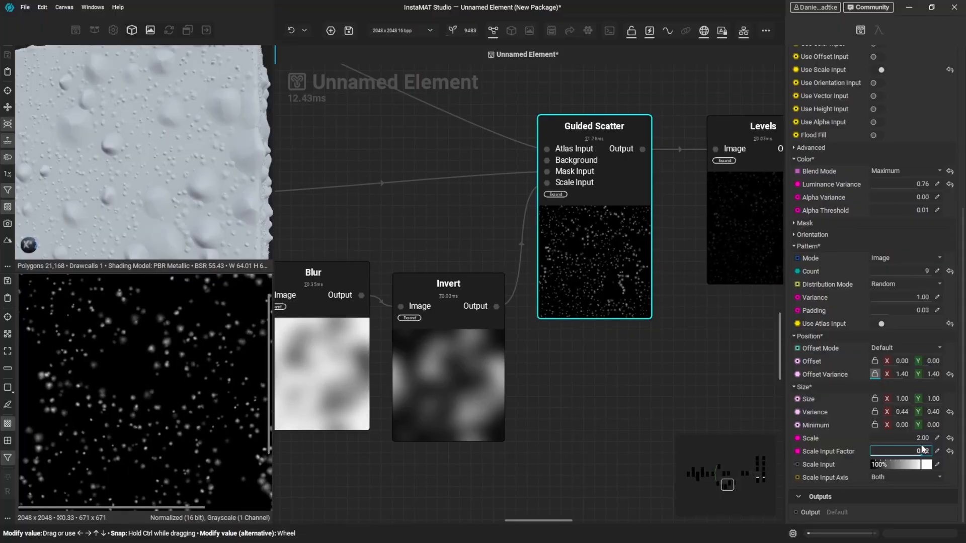
- Reduce the Blur node's Intensity well below 200 % so the inverted mask shows smaller, more defined spots
scroll(122, 169, down, 2)
alt+drag(123, 169, 141, 176)
scroll(140, 174, up, 3)
click(336, 367)
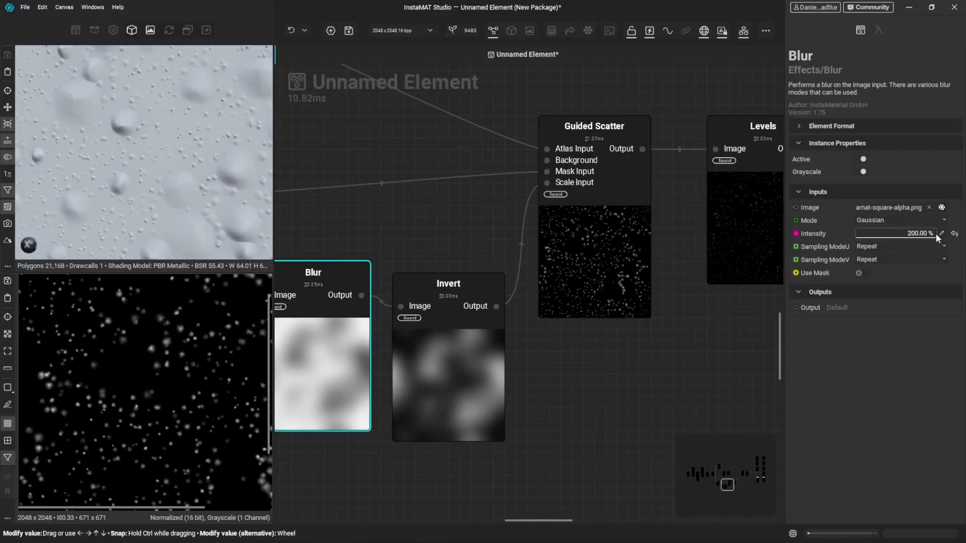
drag(936, 233, 877, 238)
click(439, 378)
- Set the Guided Scatter's Scale Input Factor to 1.00 and its Scale to 3.10, first trying a Scale of 4
click(592, 268)
scroll(830, 503, down, 5)
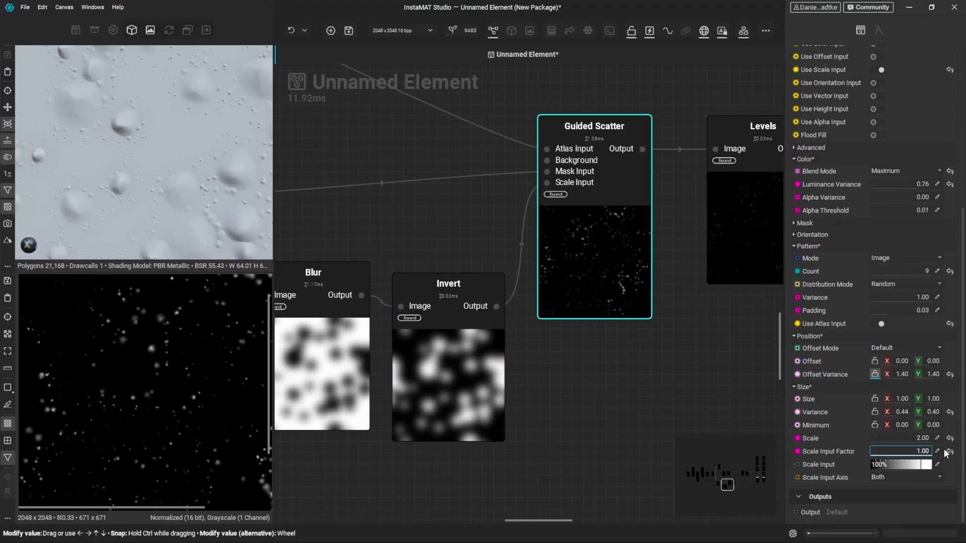
click(943, 436)
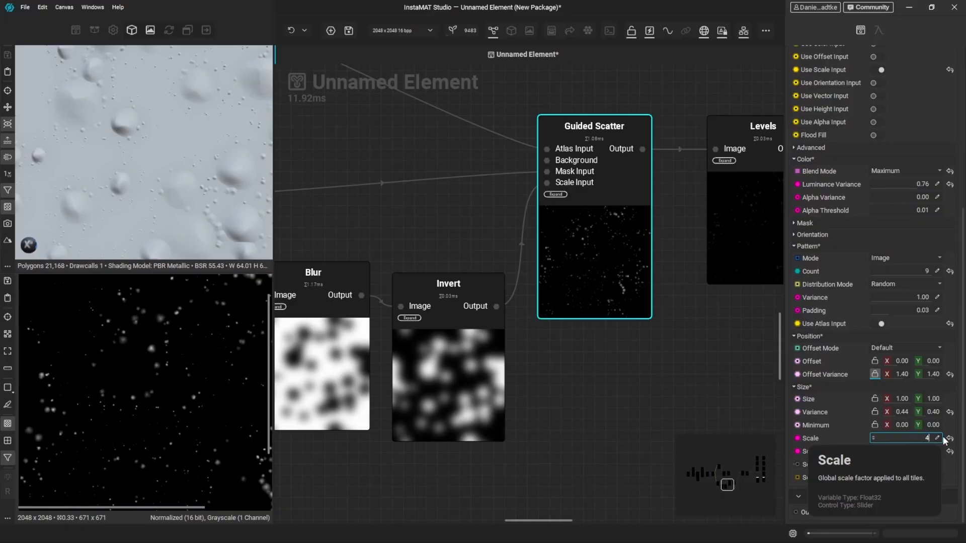
text(4)
key(Return)
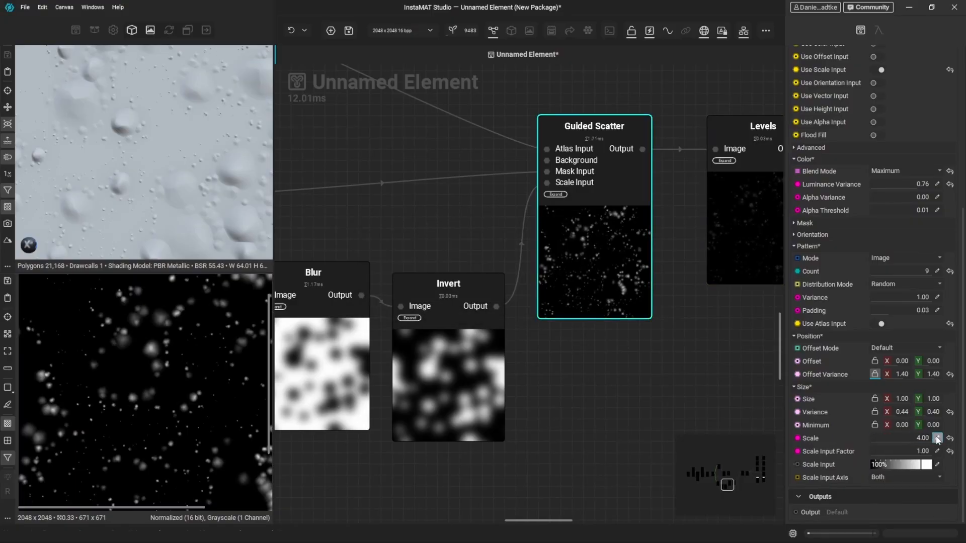
drag(926, 438, 916, 438)
scroll(149, 152, down, 5)
alt+drag(150, 151, 175, 173)
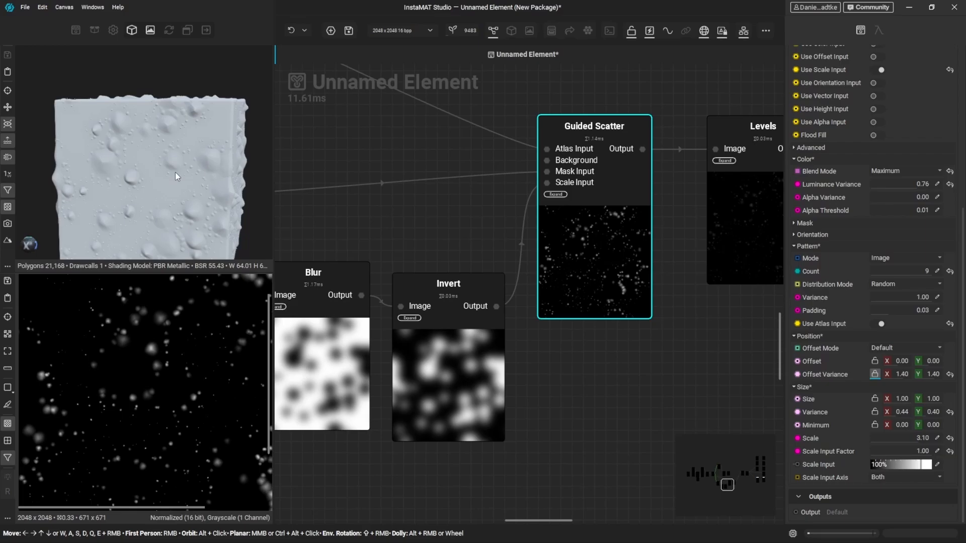
- Enable Use Vector Input on the Guided Scatter and shift it away from the Invert node to make room
click(883, 95)
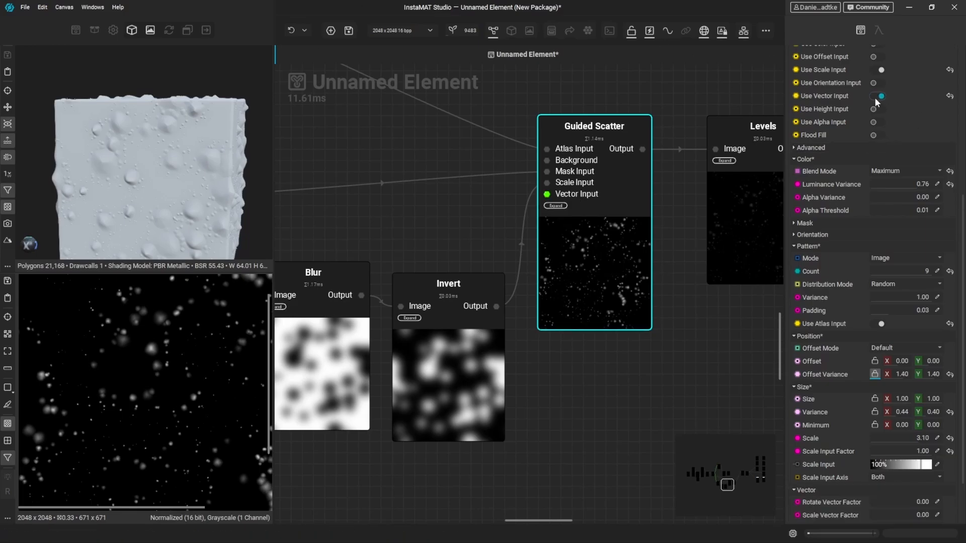
scroll(581, 306, down, 8)
middle_drag(664, 314, 557, 333)
scroll(578, 284, down, 4)
drag(733, 141, 552, 335)
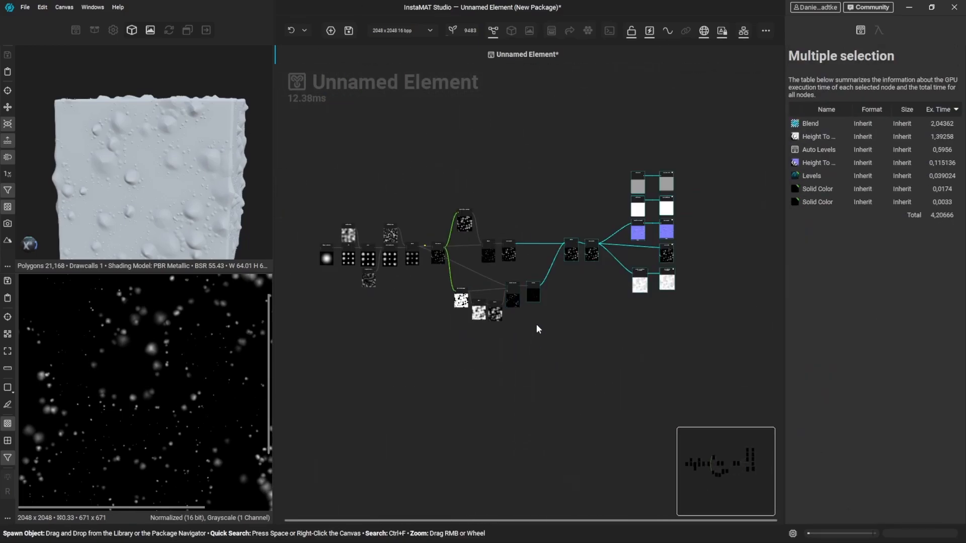
scroll(530, 303, up, 5)
click(524, 304)
drag(524, 303, 559, 309)
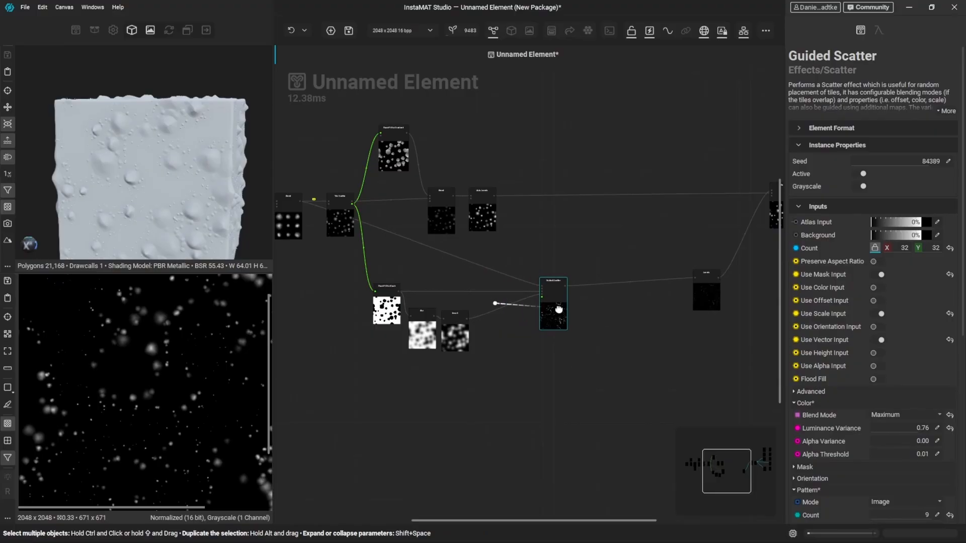
scroll(513, 313, up, 3)
- Add a Height To Direction node after the Invert node and connect its Direction output to the Guided Scatter's Vector Input
click(502, 354)
scroll(495, 354, up, 3)
drag(415, 308, 464, 348)
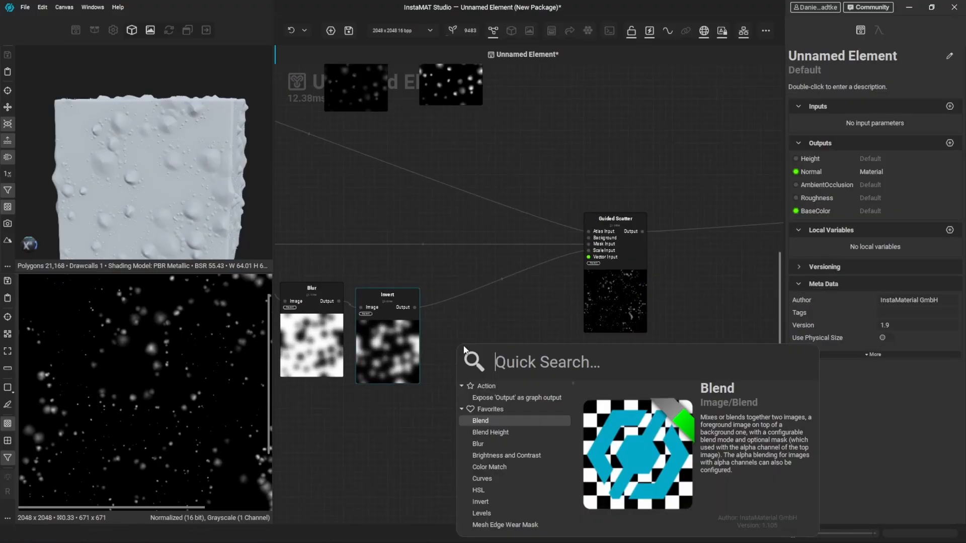
text(height to dir)
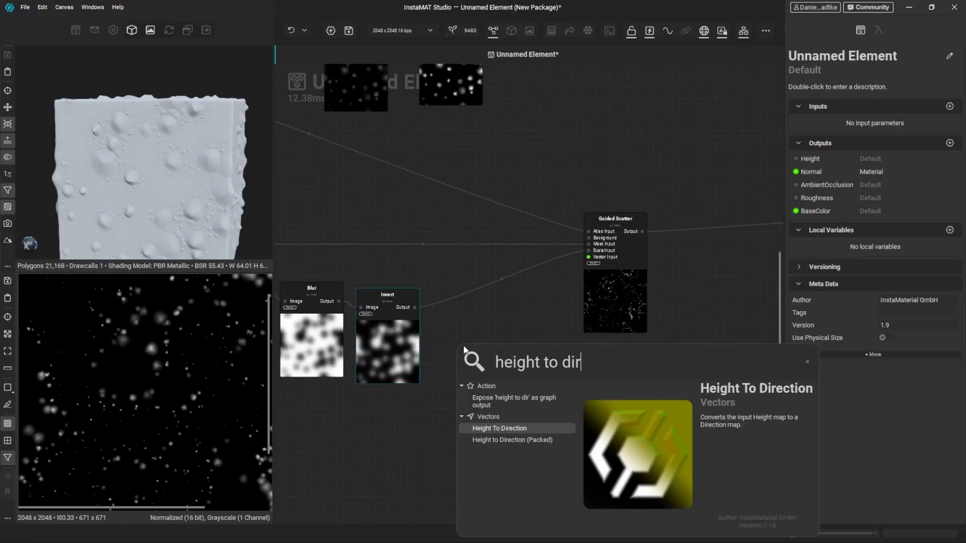
key(Return)
scroll(555, 264, up, 2)
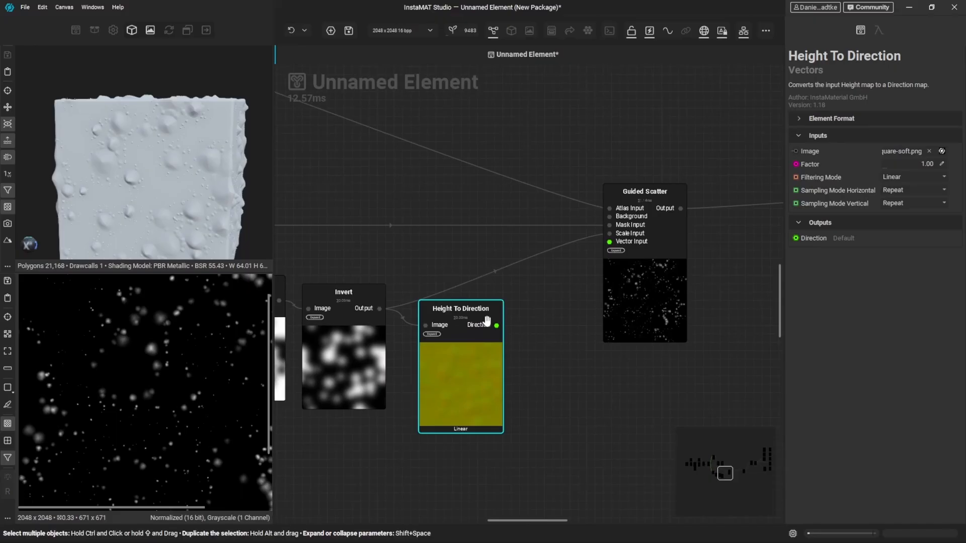
drag(496, 325, 604, 245)
- Set the Guided Scatter's Rotate Vector Factor to 1.00, Scale Vector Factor to 0.12 and Offset Vector Factor to 1.00
click(658, 302)
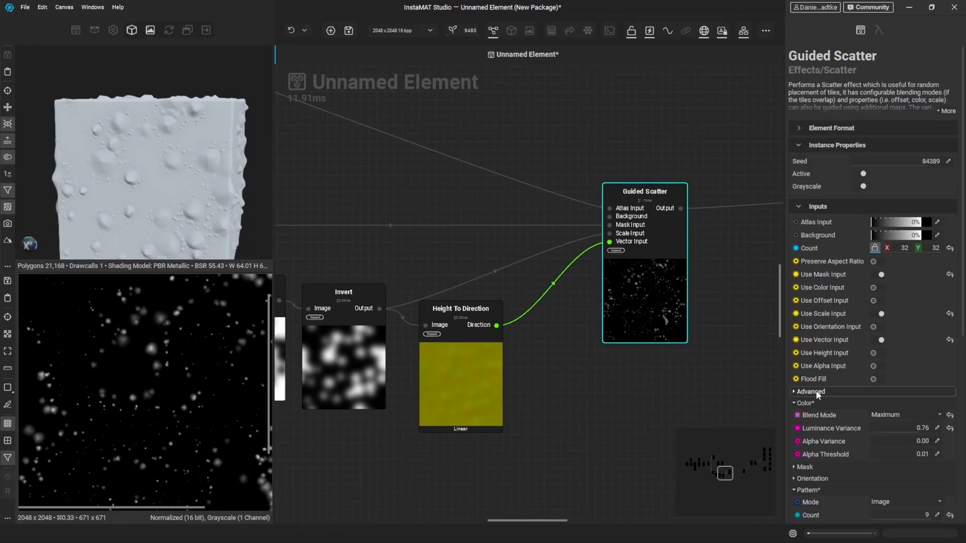
scroll(810, 415, down, 5)
scroll(812, 423, down, 1)
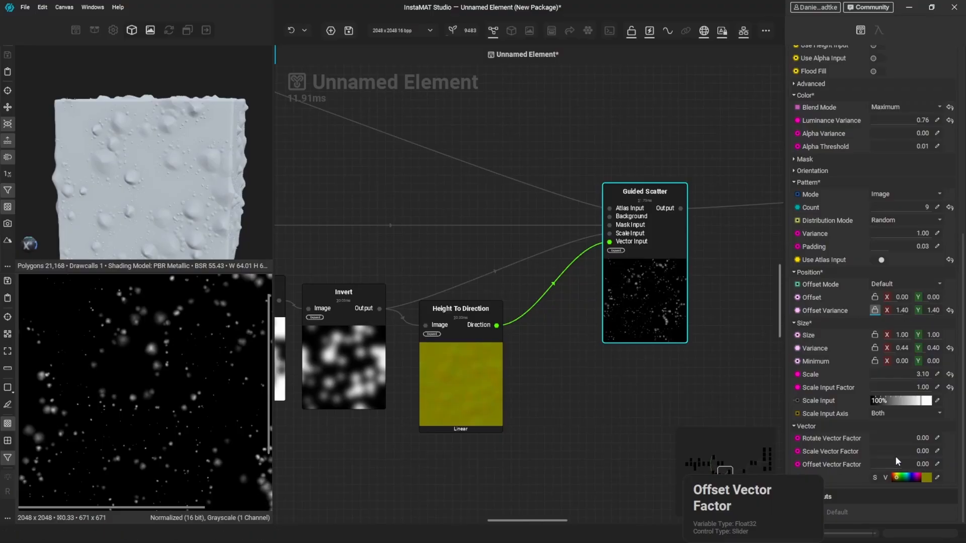
drag(883, 451, 938, 433)
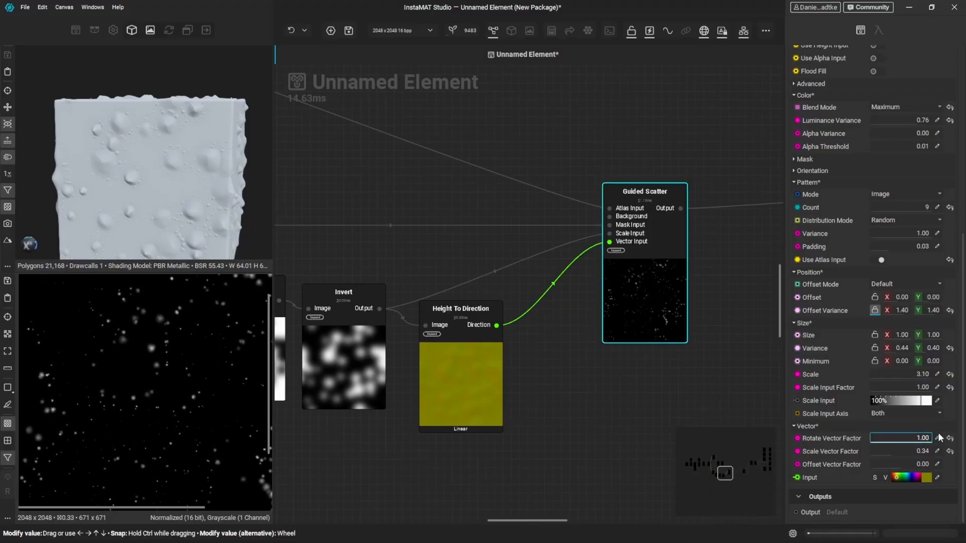
drag(907, 463, 934, 457)
drag(897, 450, 877, 450)
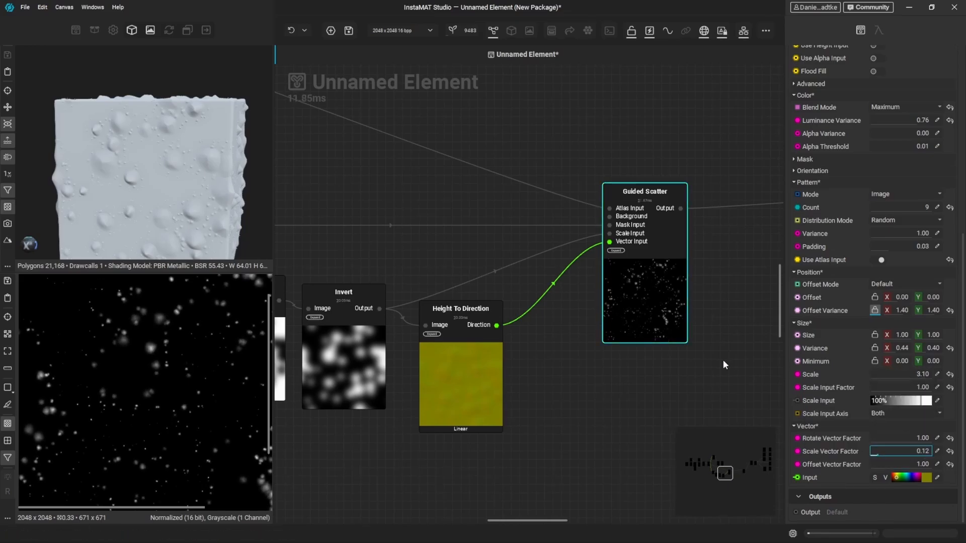
- Try a lower mask Density and a higher mask Threshold on the Guided Scatter, and restore both to their defaults
click(820, 159)
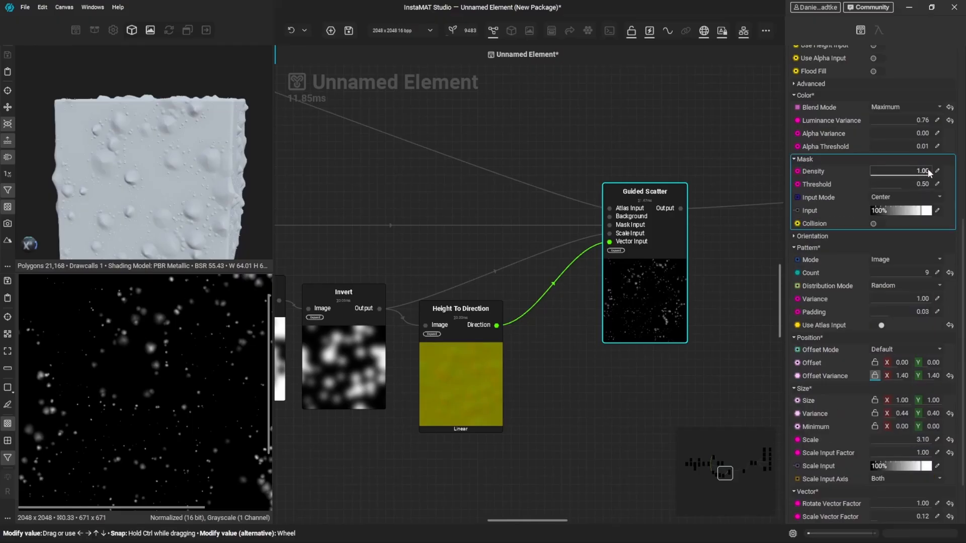
mouse_move(928, 172)
mouse_down()
mouse_move(876, 171)
mouse_move(918, 170)
mouse_move(917, 183)
mouse_up()
click(949, 172)
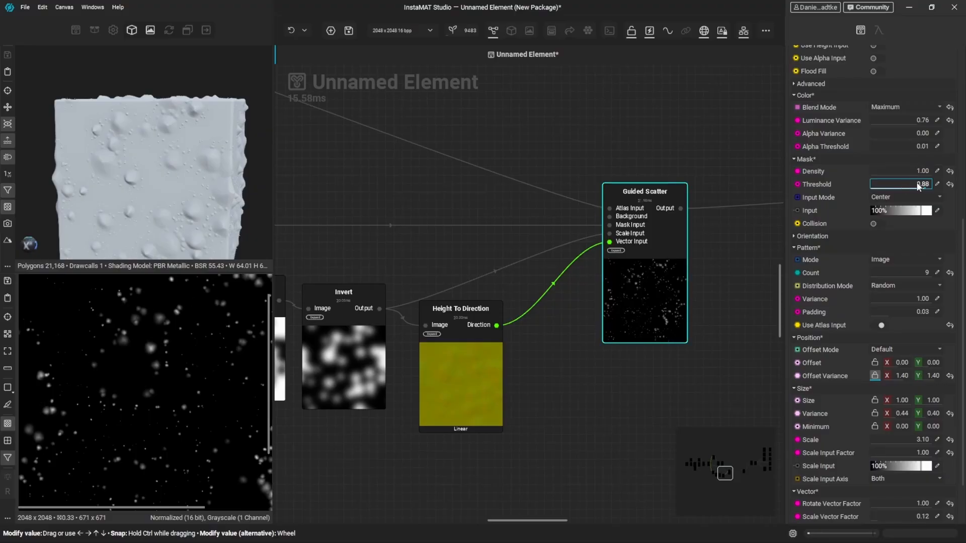
click(950, 184)
- Try the Guided Scatter's mask Collision with a different Collision Scale, check the sample options and reset Collision to default
click(878, 223)
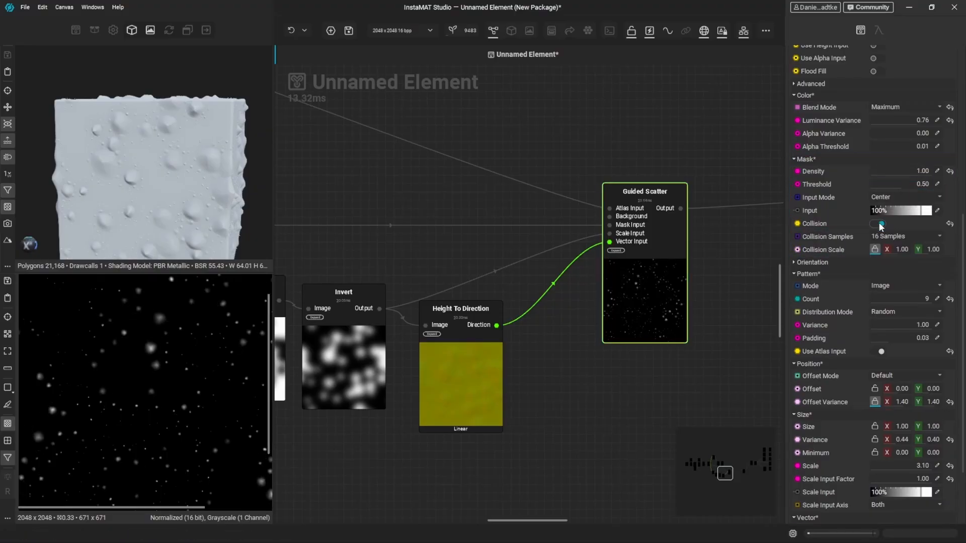
drag(895, 248, 917, 247)
click(915, 238)
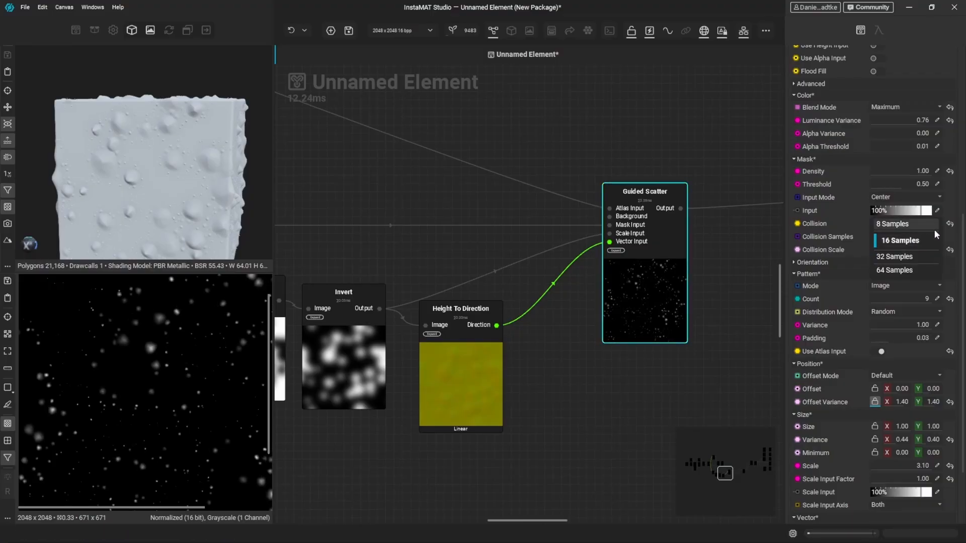
click(950, 224)
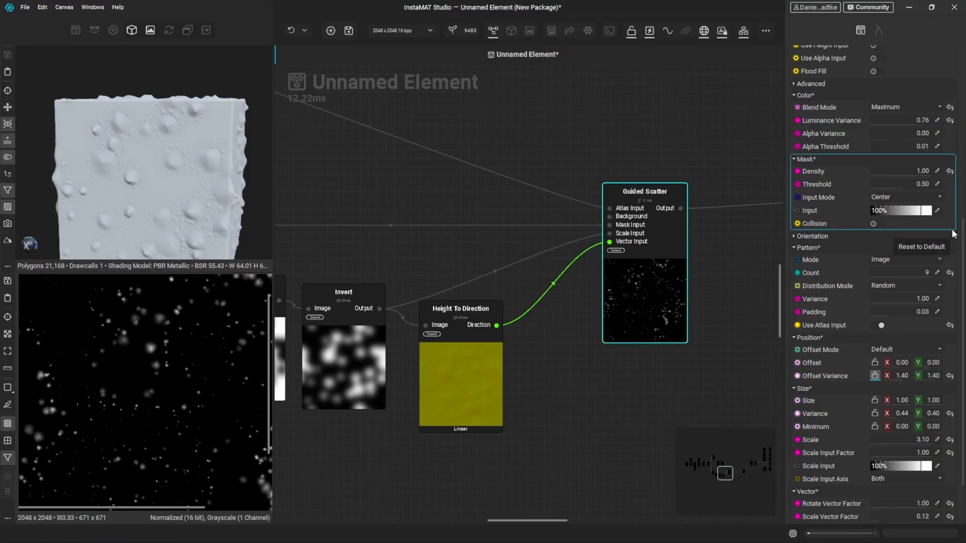
- Enable Flood Fill on the Guided Scatter and set its Blend ModeF to Maximum
scroll(574, 312, down, 5)
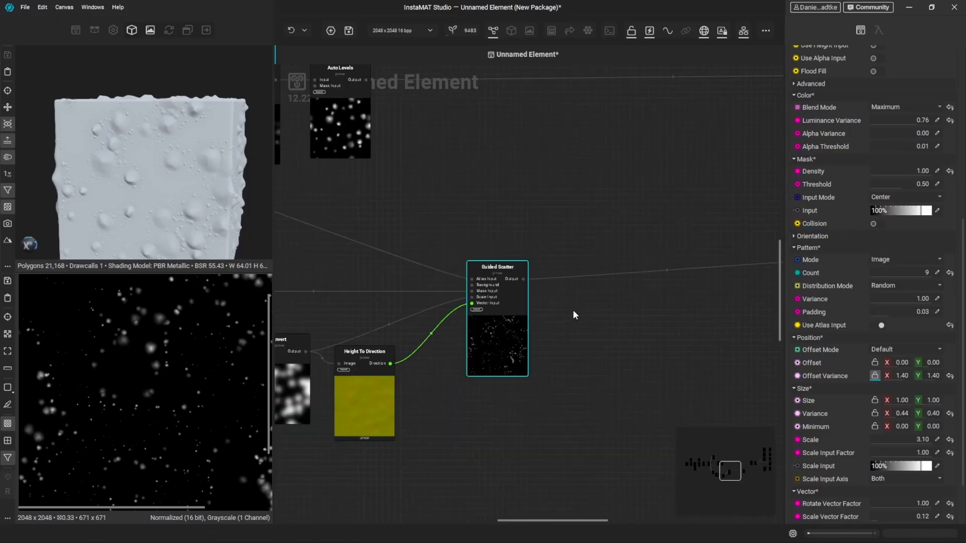
scroll(853, 111, up, 3)
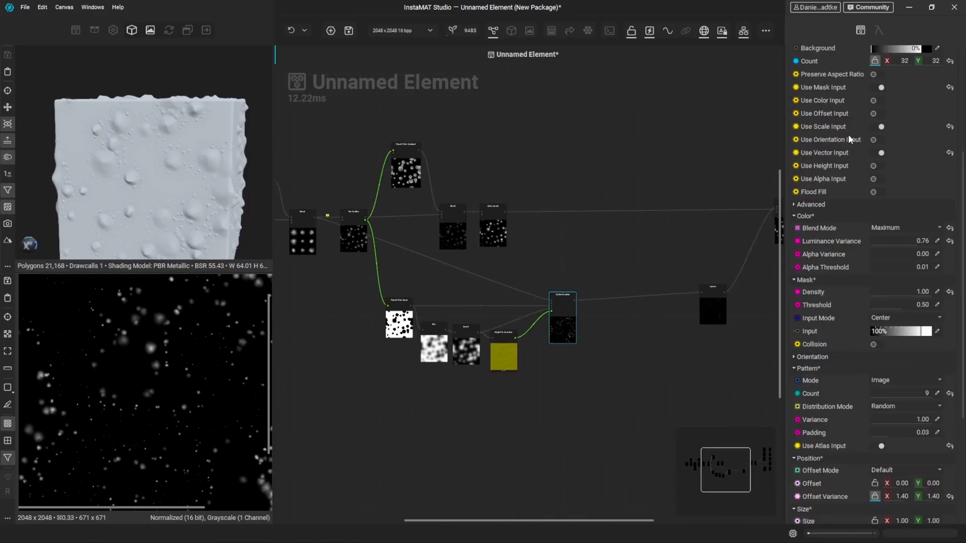
click(875, 191)
scroll(820, 181, up, 3)
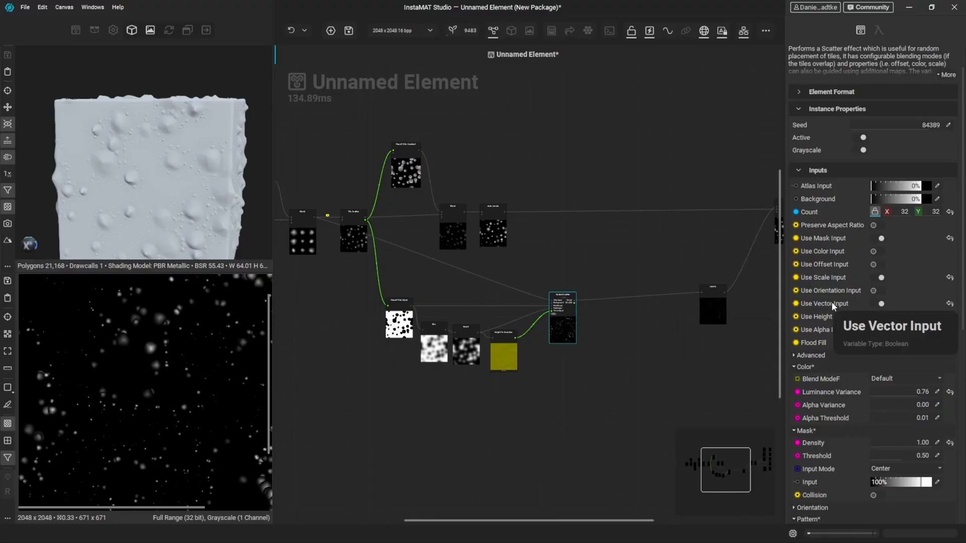
click(888, 381)
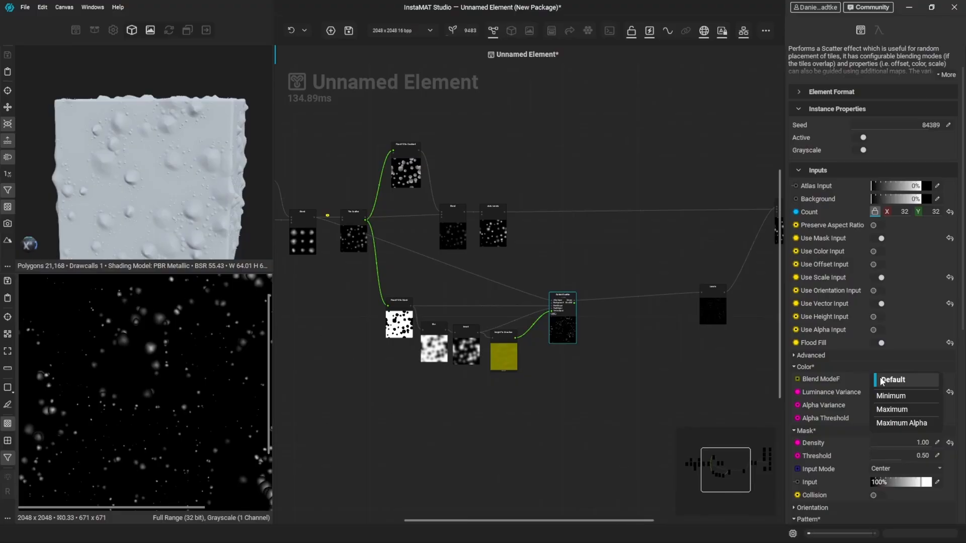
click(906, 409)
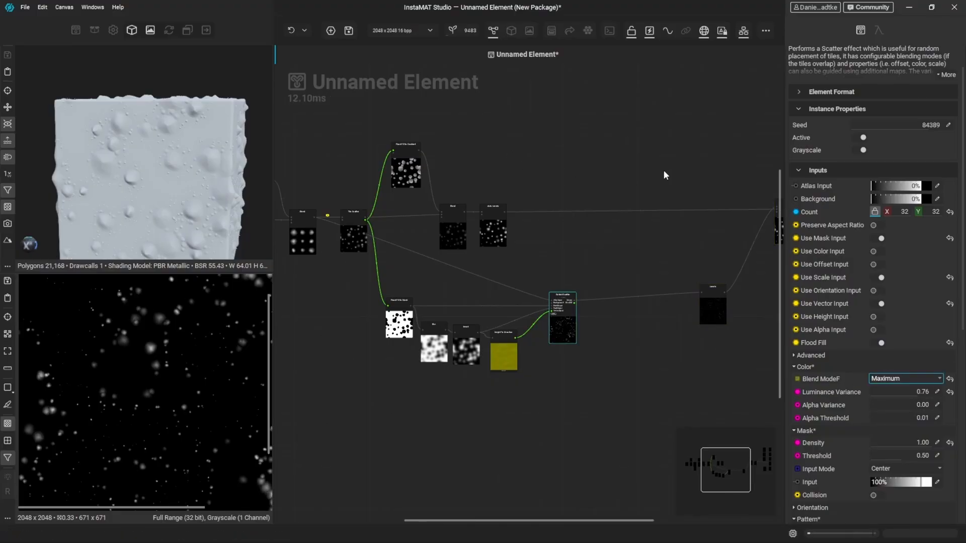
- Move the Levels node closer to the Guided Scatter's output
middle_drag(714, 317, 669, 326)
drag(668, 326, 581, 334)
scroll(651, 322, down, 3)
middle_drag(670, 326, 613, 339)
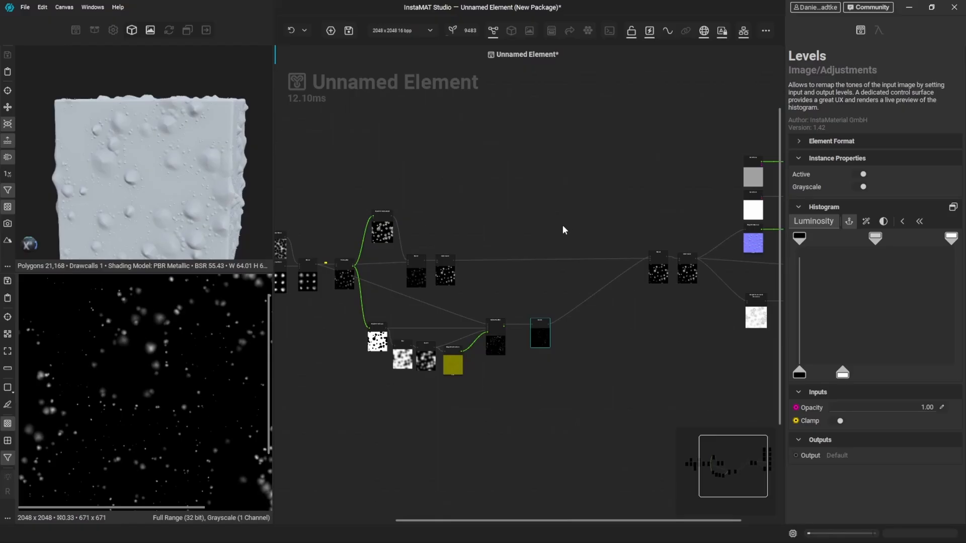
middle_drag(509, 239, 616, 254)
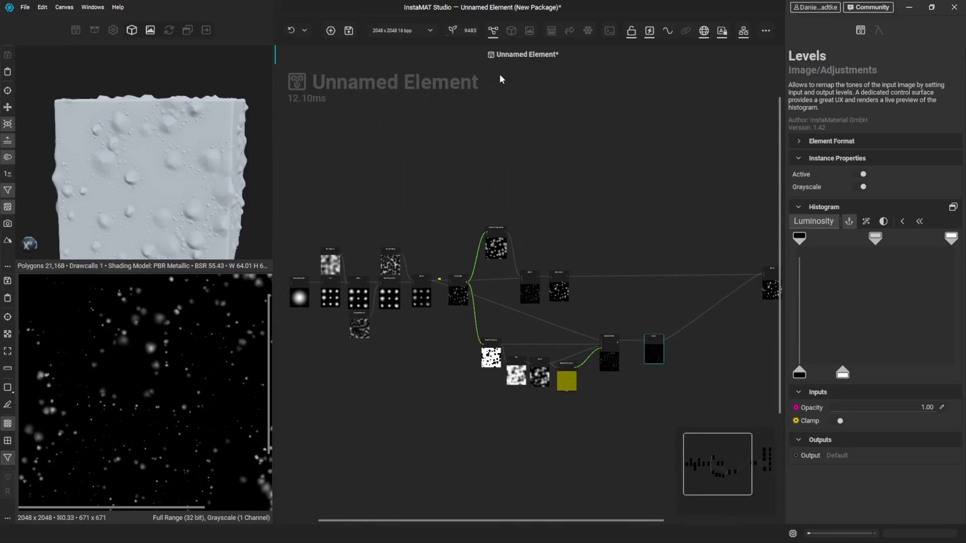
- Show the 3D model in the large view and examine the small bumps around the large ones from several angles
click(511, 31)
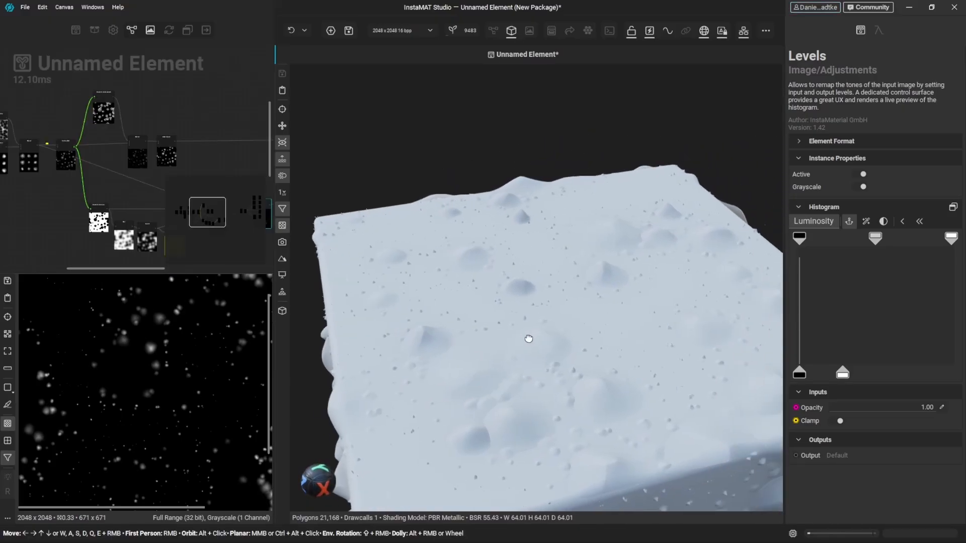
alt+drag(574, 321, 519, 288)
scroll(522, 321, up, 3)
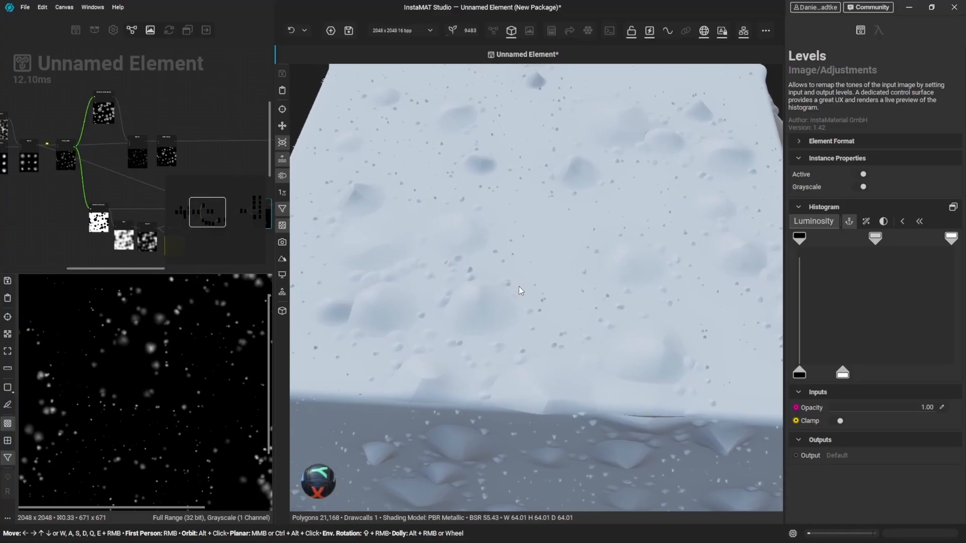
scroll(523, 297, down, 3)
alt+drag(554, 434, 541, 409)
middle_drag(541, 408, 606, 315)
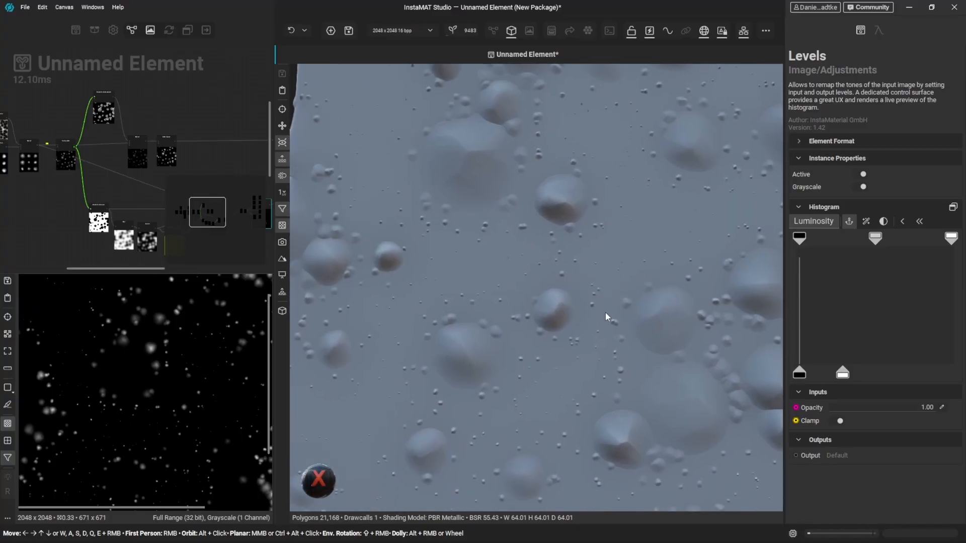
alt+drag(605, 315, 603, 320)
middle_drag(620, 415, 614, 327)
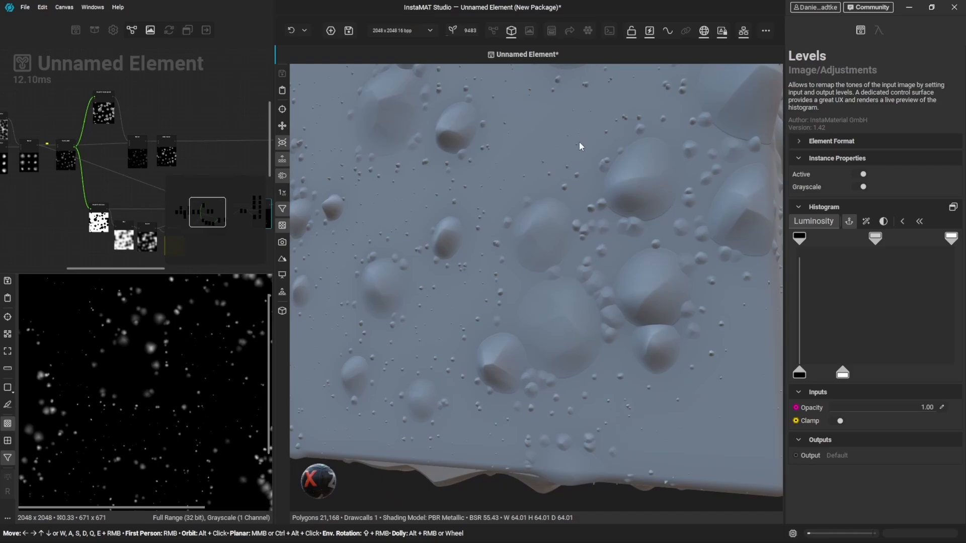
- Lower the Guided Scatter's Scale Input Factor to 0.61 and check the denser small bumps on the 3D model
middle_drag(216, 146, 132, 74)
scroll(135, 149, up, 2)
middle_drag(136, 149, 149, 166)
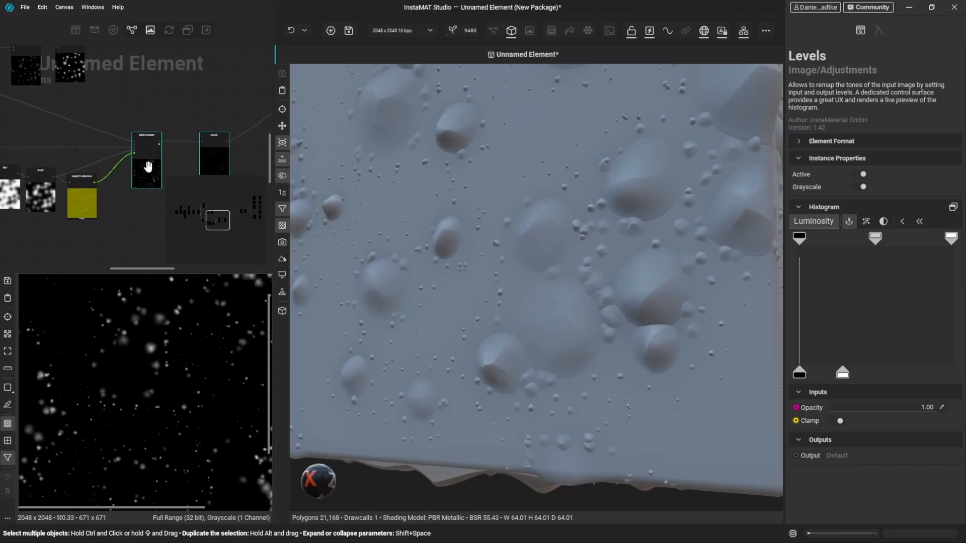
click(152, 161)
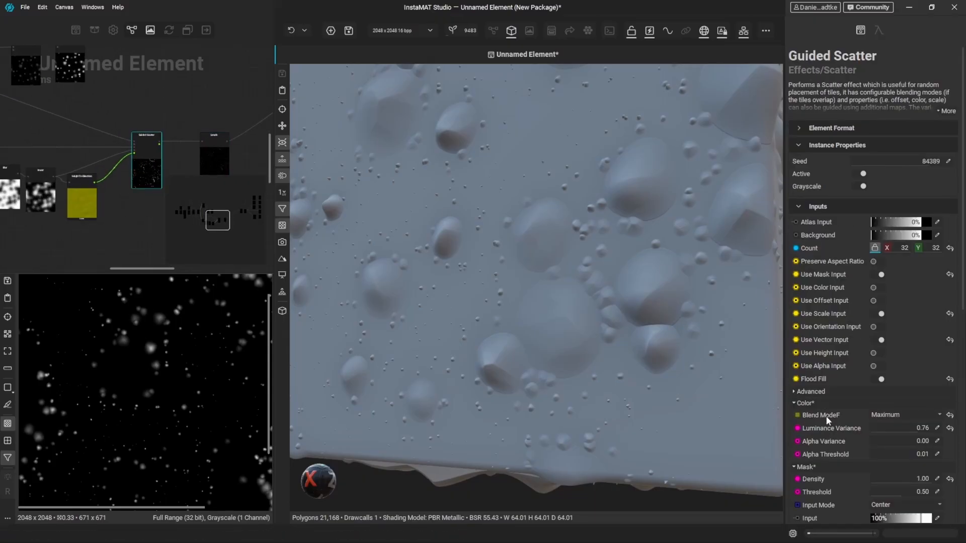
scroll(825, 416, down, 3)
scroll(824, 425, down, 5)
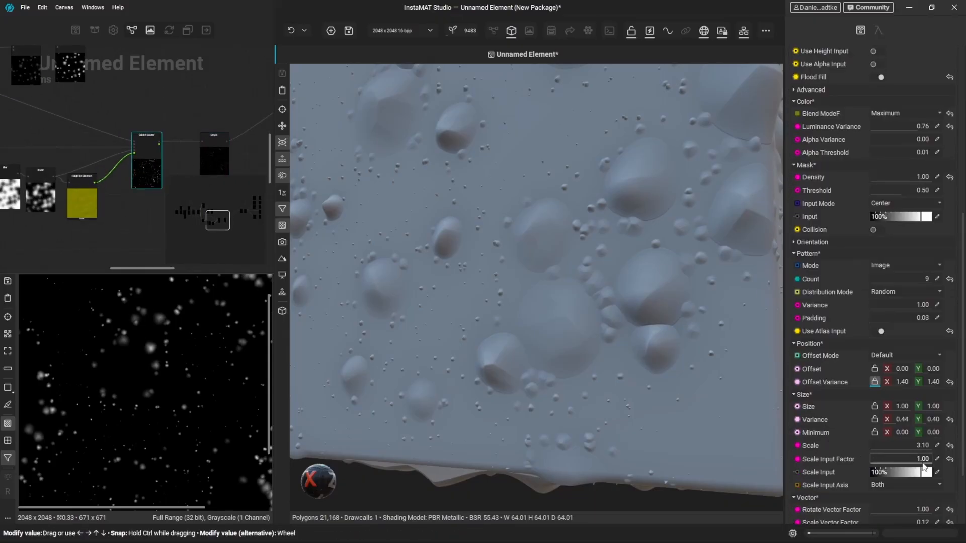
drag(914, 461, 907, 459)
scroll(594, 252, down, 3)
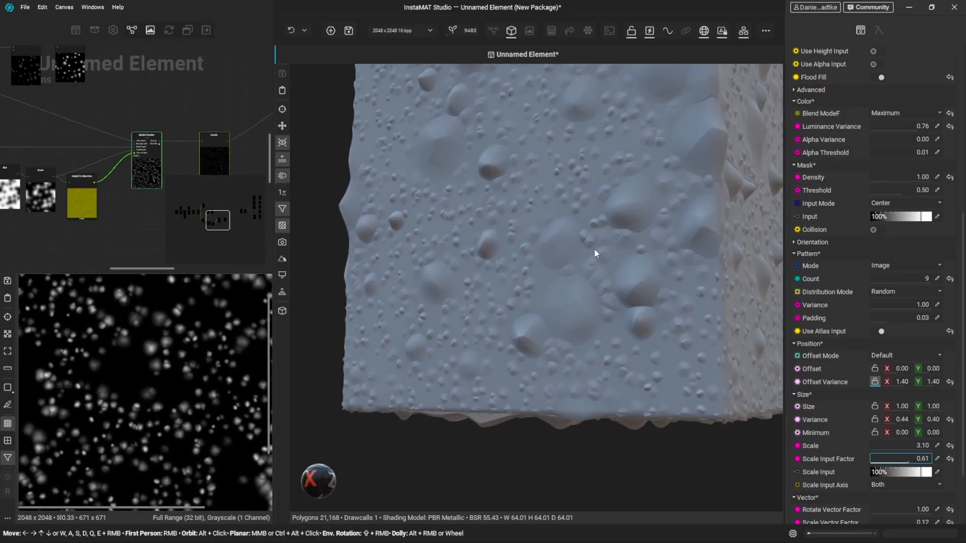
- Raise the Guided Scatter's Scale Input Factor to 1.00 and set its Scale to 4
alt+drag(593, 248, 570, 337)
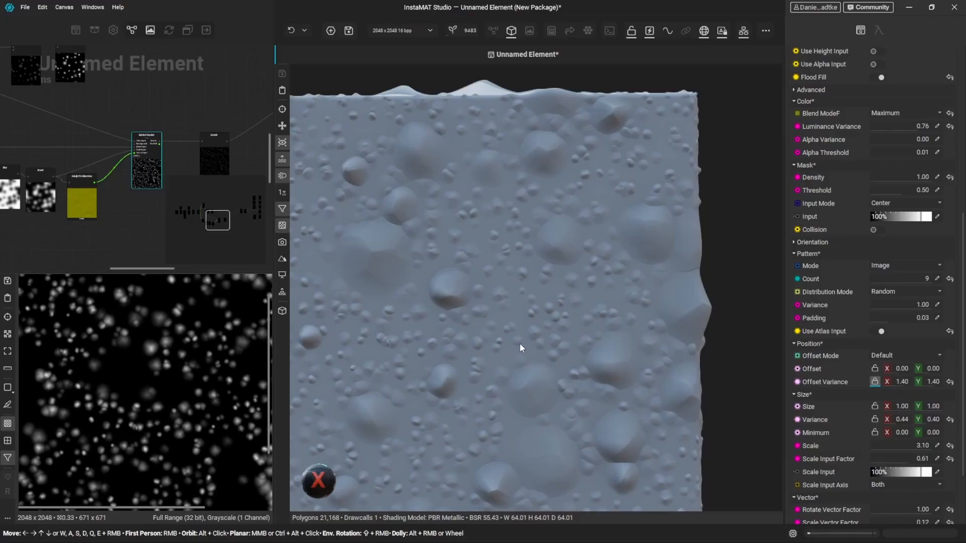
middle_drag(474, 364, 582, 343)
alt+drag(582, 344, 546, 347)
middle_drag(545, 347, 595, 350)
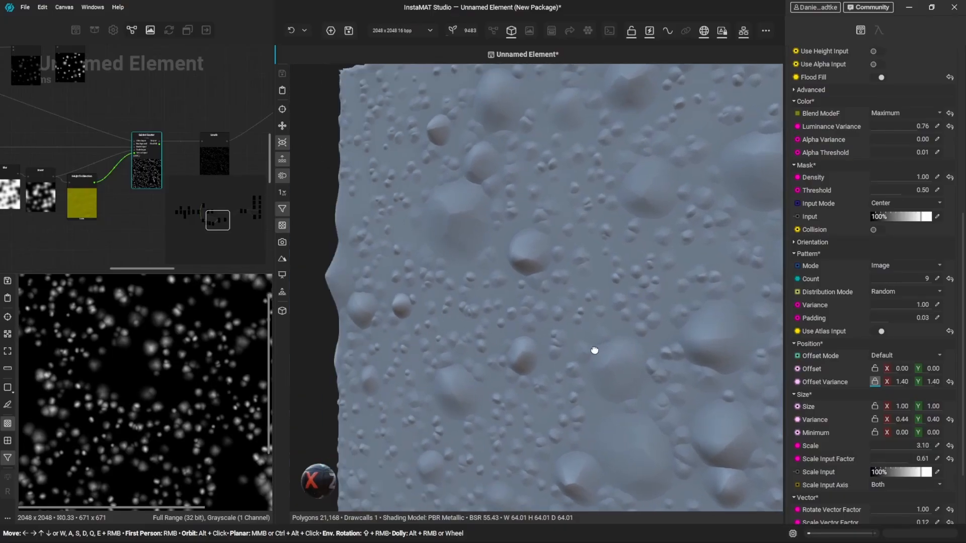
mouse_move(595, 350)
alt+mouse_down()
mouse_move(607, 356)
mouse_move(586, 349)
alt+mouse_up()
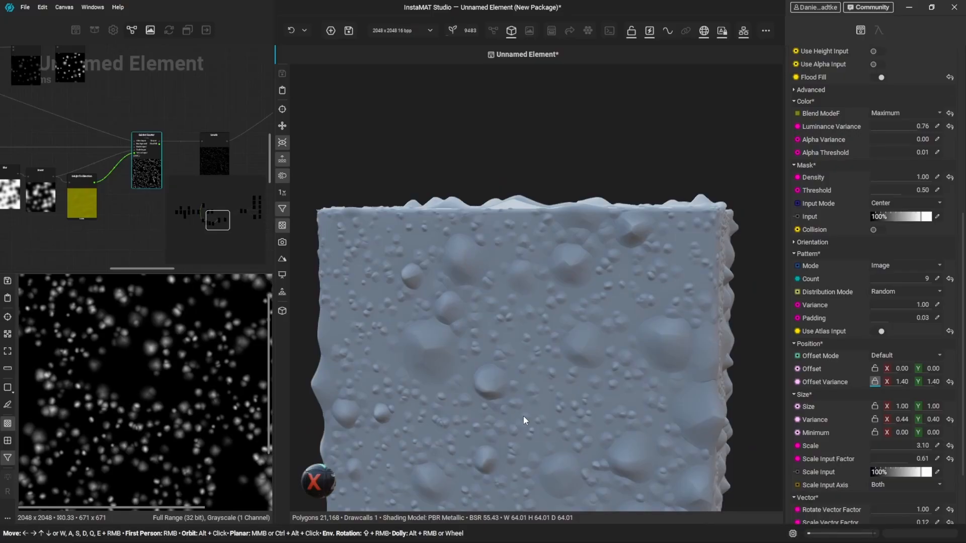
drag(523, 417, 627, 326)
drag(905, 458, 940, 458)
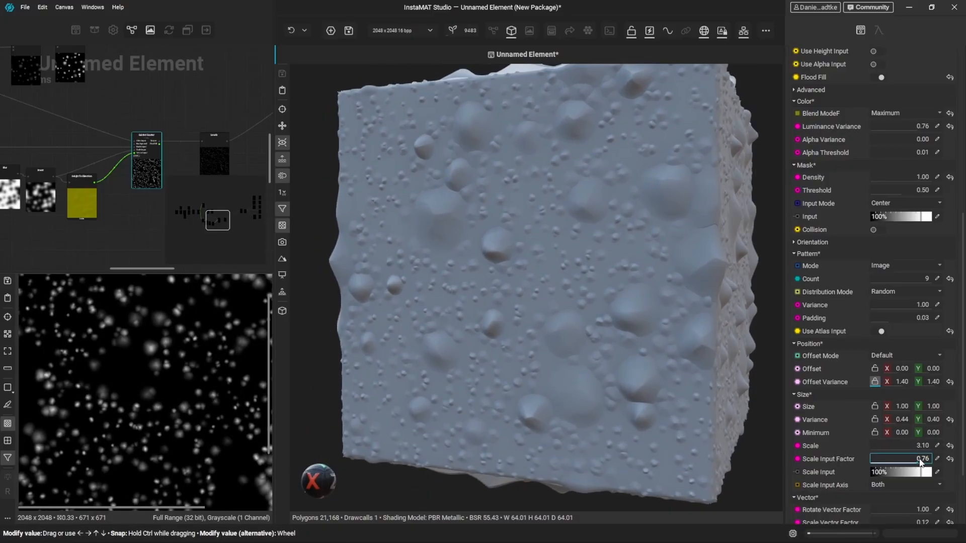
click(936, 446)
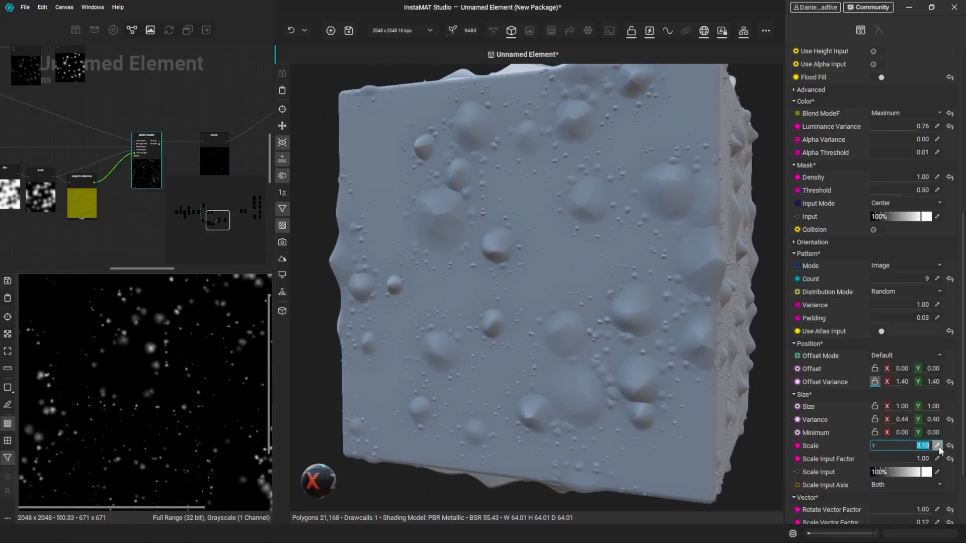
text(4)
key(Return)
key(Return)
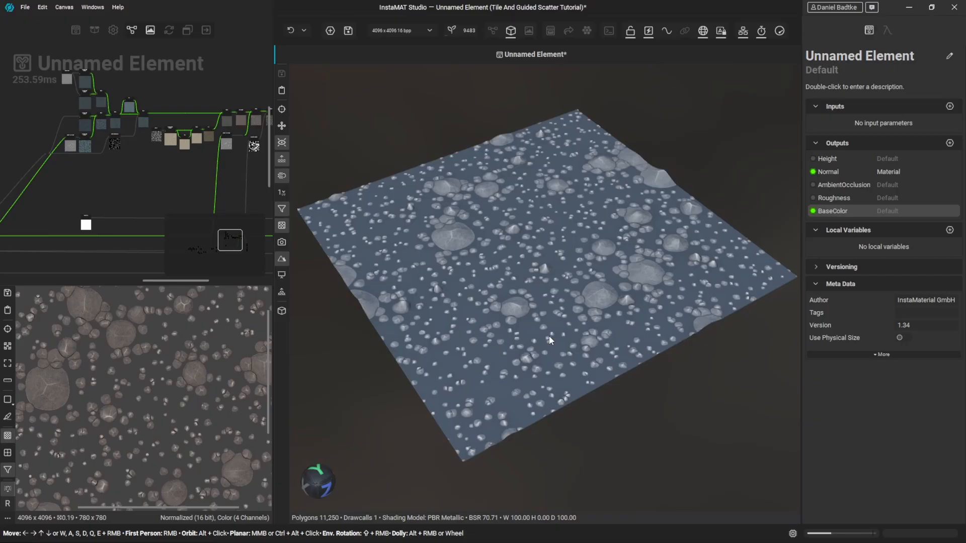
- Select the Guided Scatter in the finished Tile And Guided Scatter Tutorial graph and lower its Scale Input Factor to 0.66
alt+drag(549, 336, 618, 285)
scroll(447, 332, up, 3)
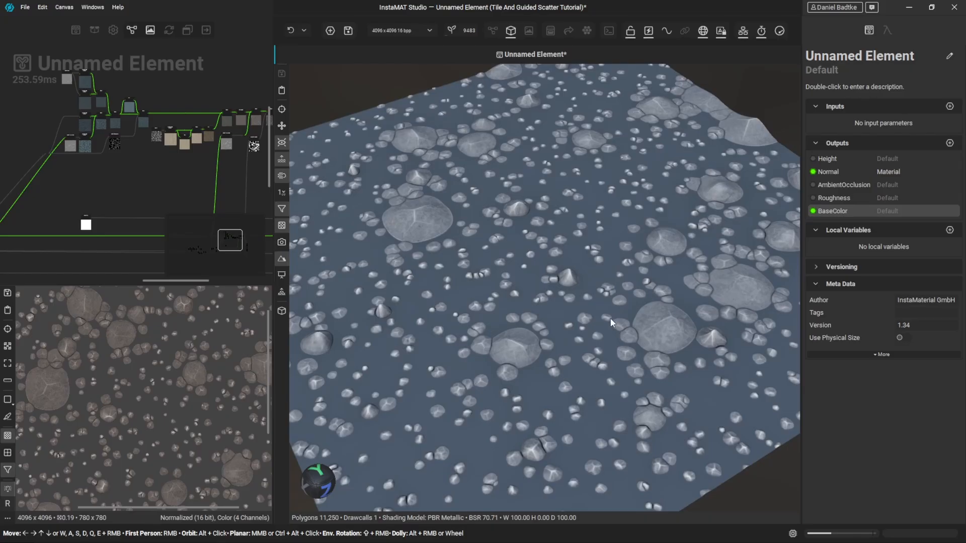
middle_drag(93, 196, 250, 125)
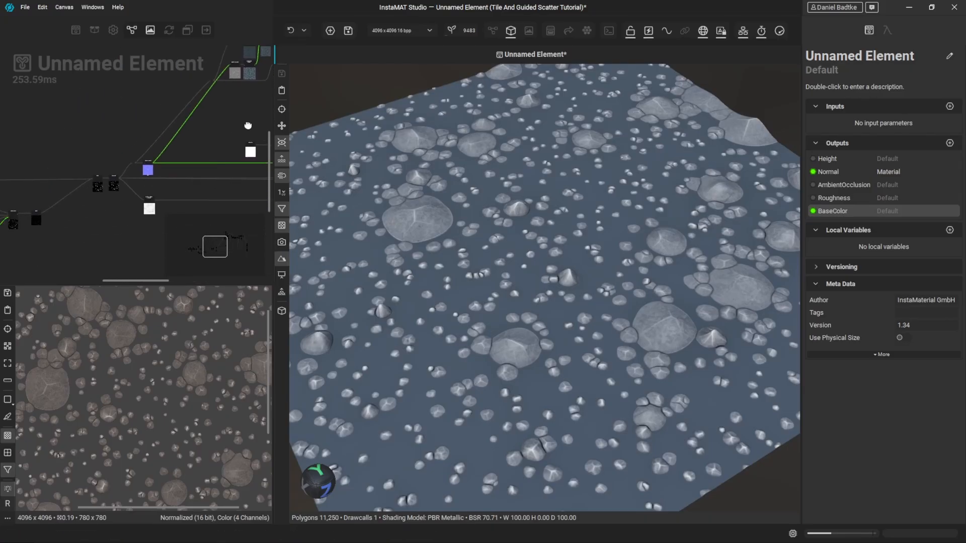
middle_drag(68, 150, 211, 110)
scroll(175, 177, up, 2)
click(166, 175)
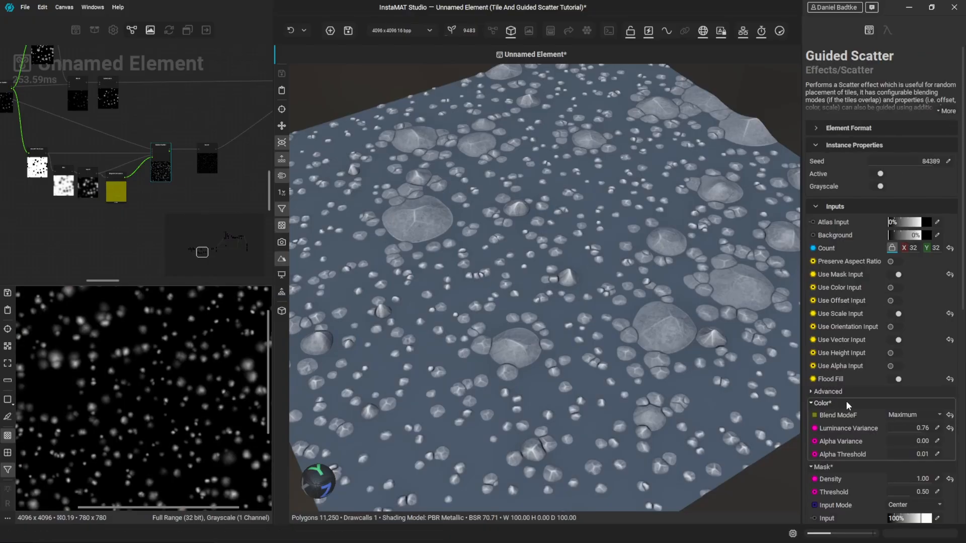
scroll(843, 398, down, 5)
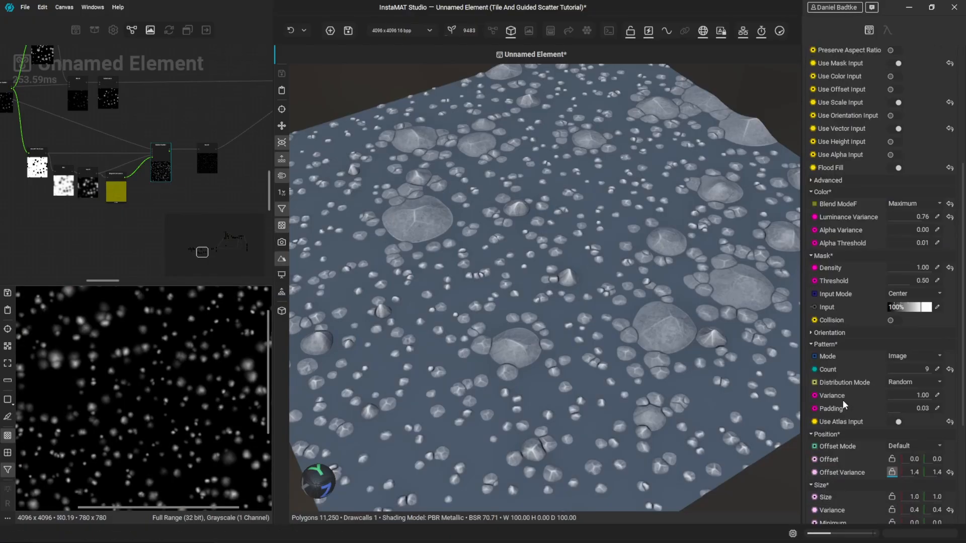
scroll(843, 400, down, 2)
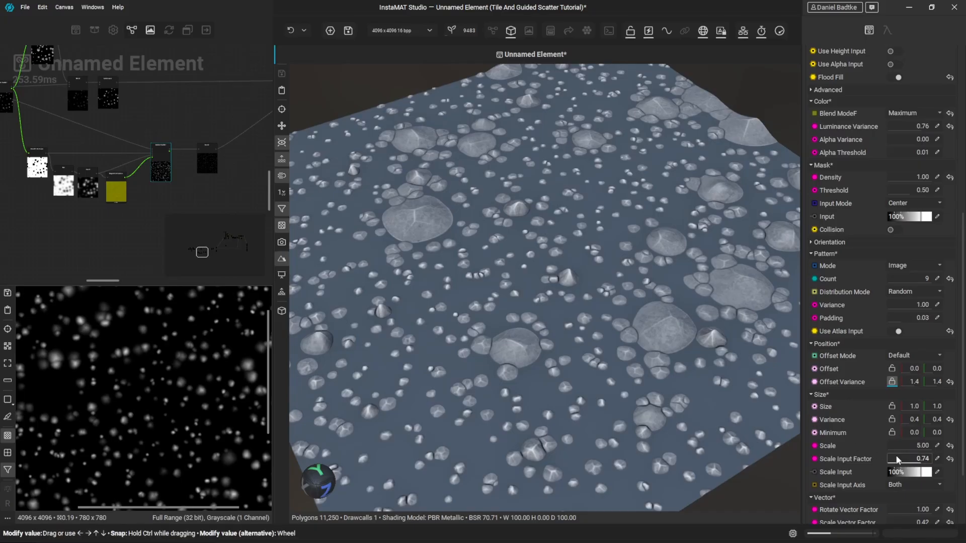
mouse_move(921, 463)
mouse_down()
mouse_move(932, 462)
mouse_move(914, 462)
mouse_up()
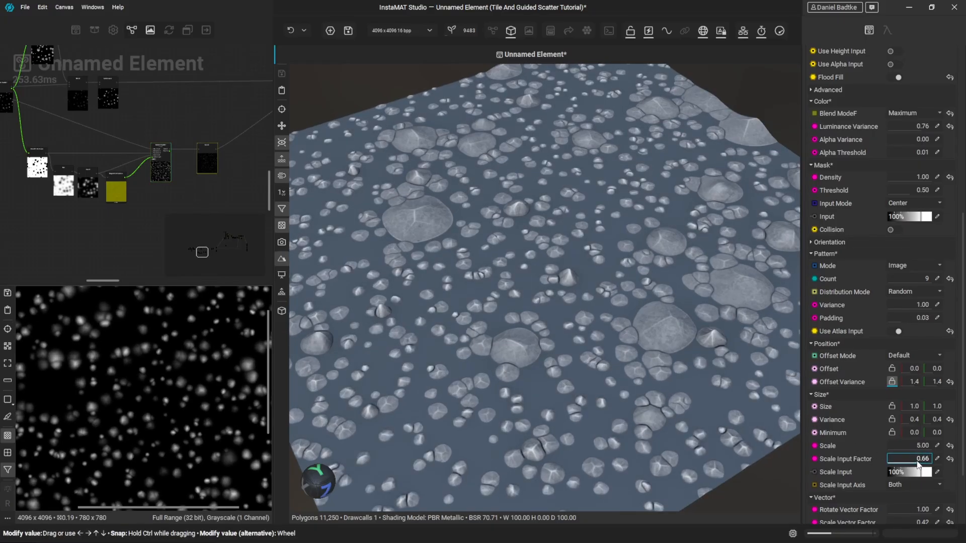
- Show the node graph in the large view and examine the finished material's colour, blend and mask nodes
click(493, 31)
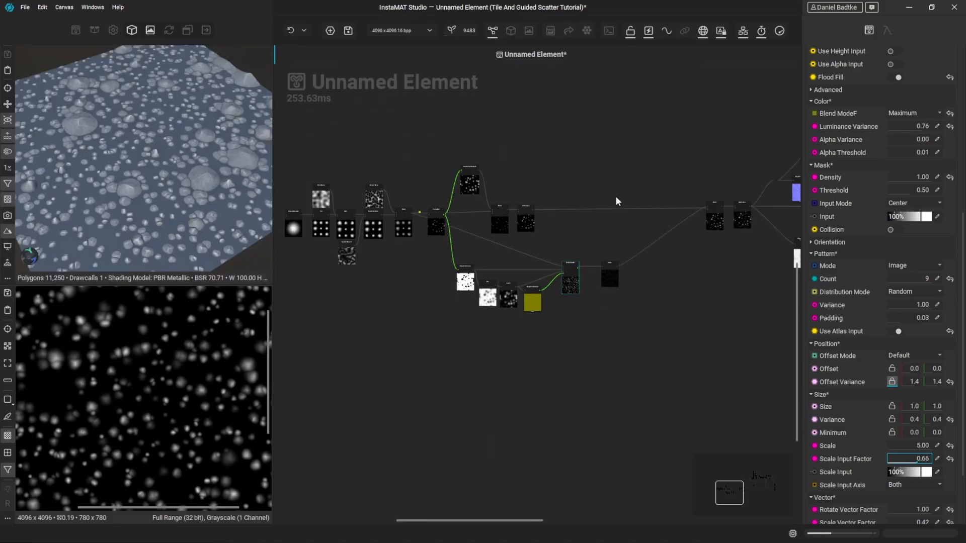
scroll(549, 183, up, 5)
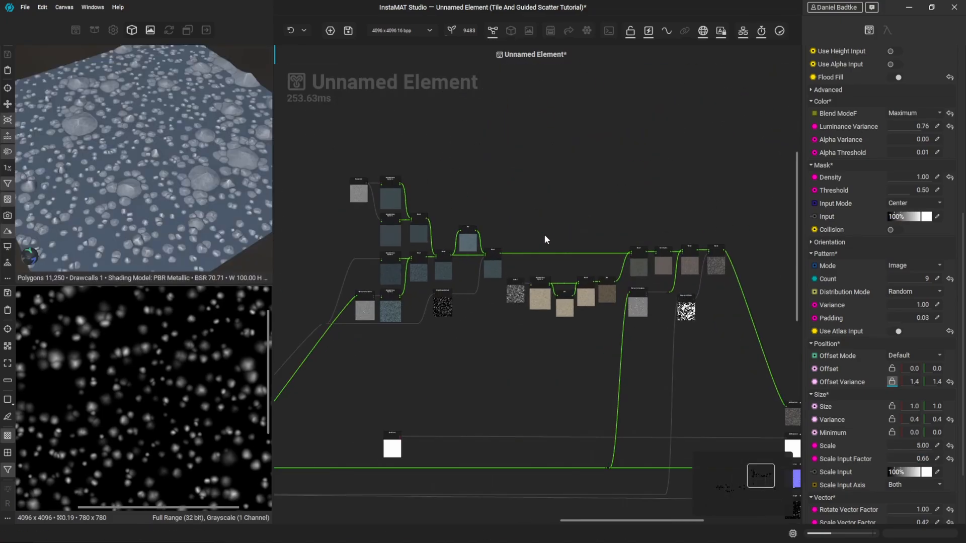
scroll(384, 209, up, 3)
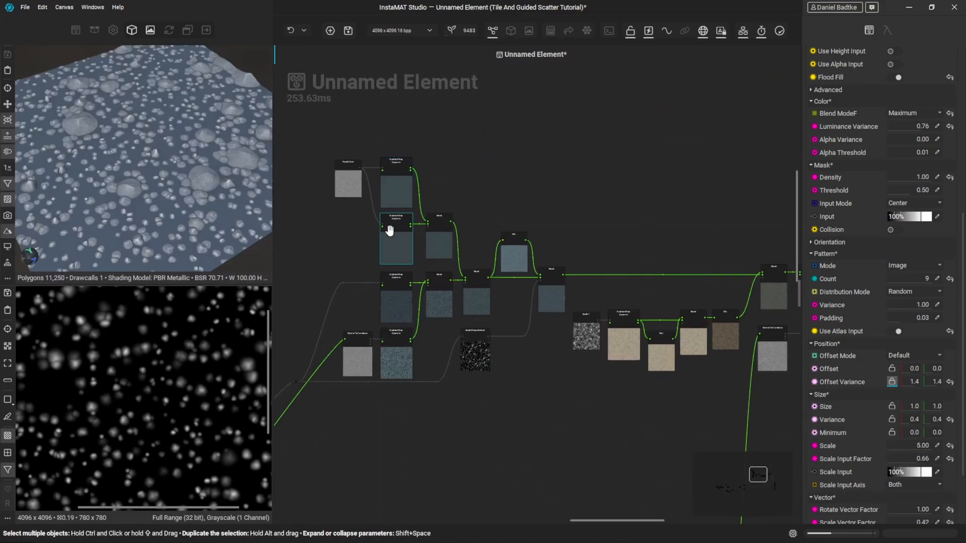
middle_drag(629, 288, 506, 265)
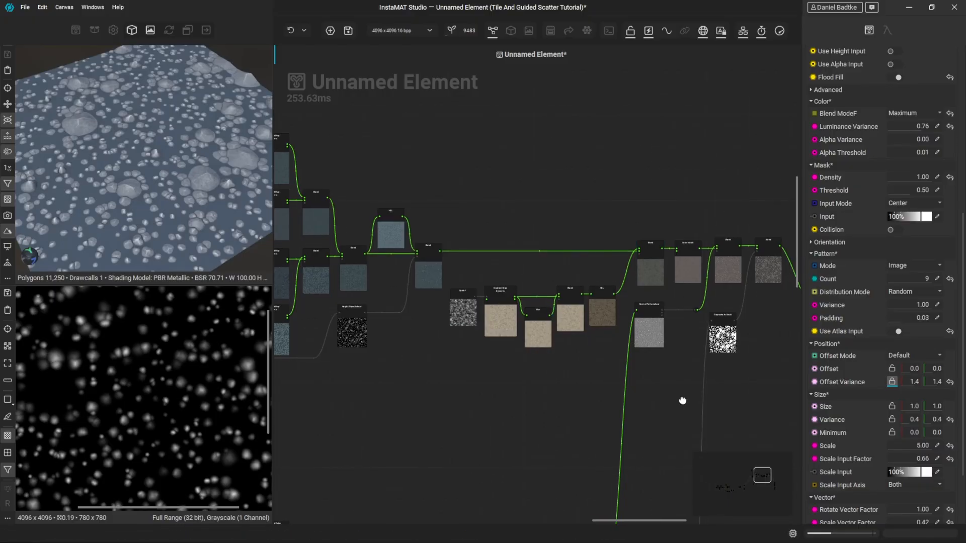
middle_drag(682, 400, 478, 188)
double_click(691, 282)
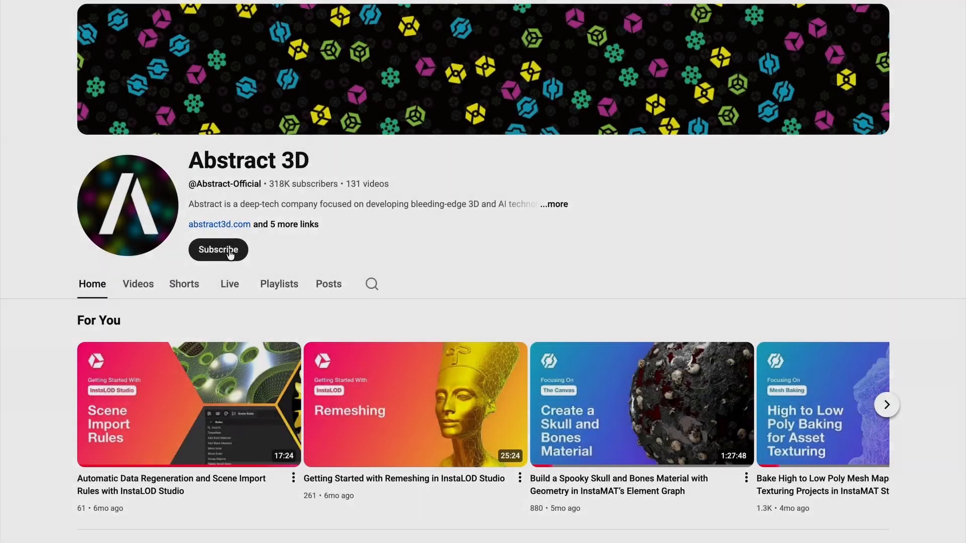
- Switch to YouTube, subscribe to the Abstract 3D channel and set its notifications to All
click(229, 252)
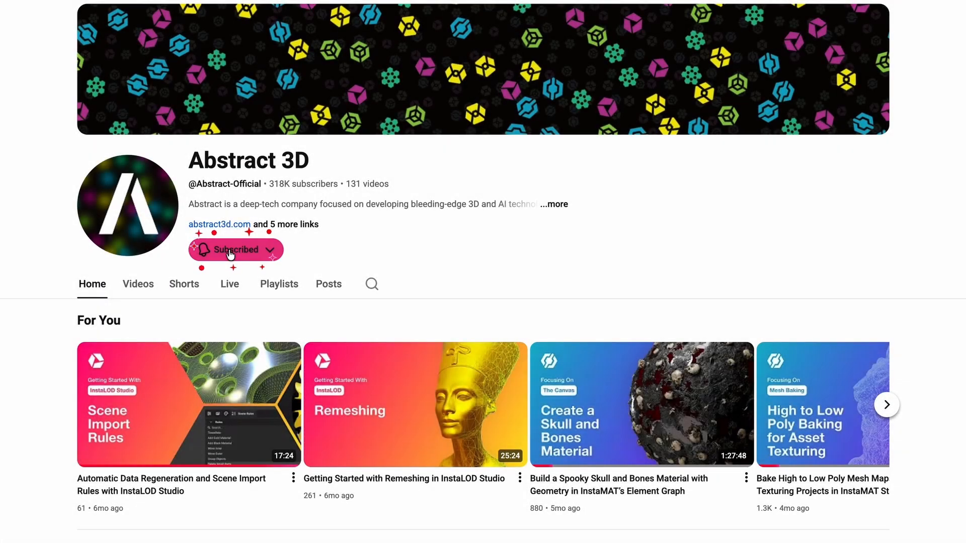
click(270, 252)
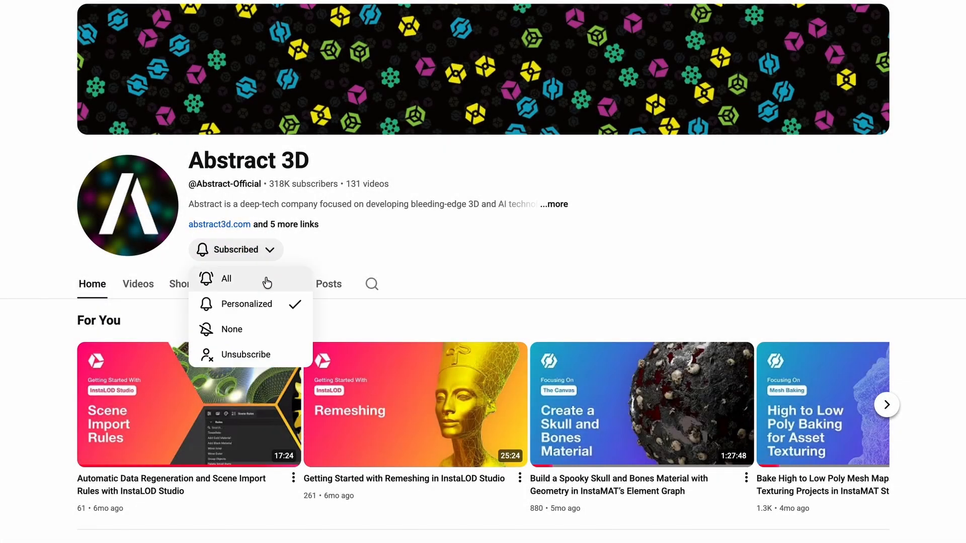
click(267, 279)
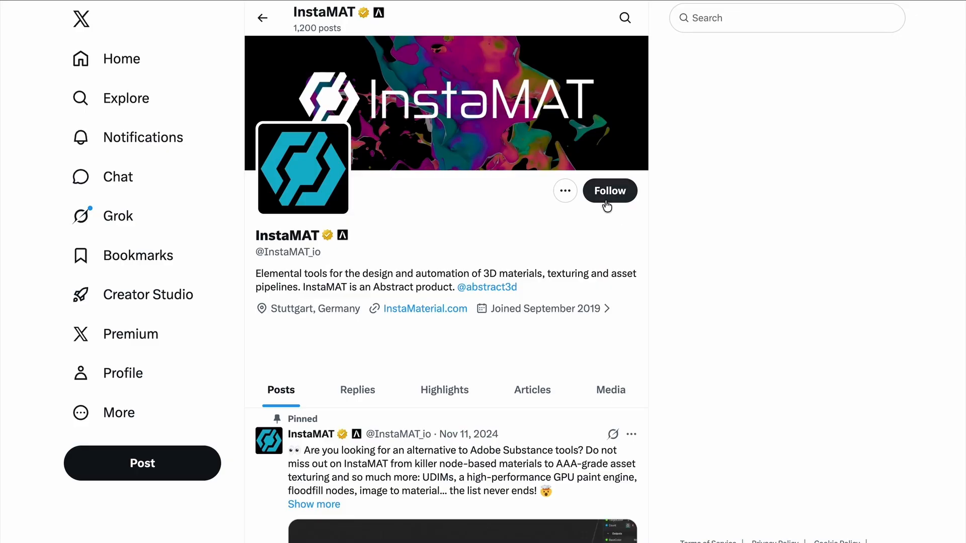
- Switch to X, follow the InstaMAT account and turn on its post notifications
click(606, 201)
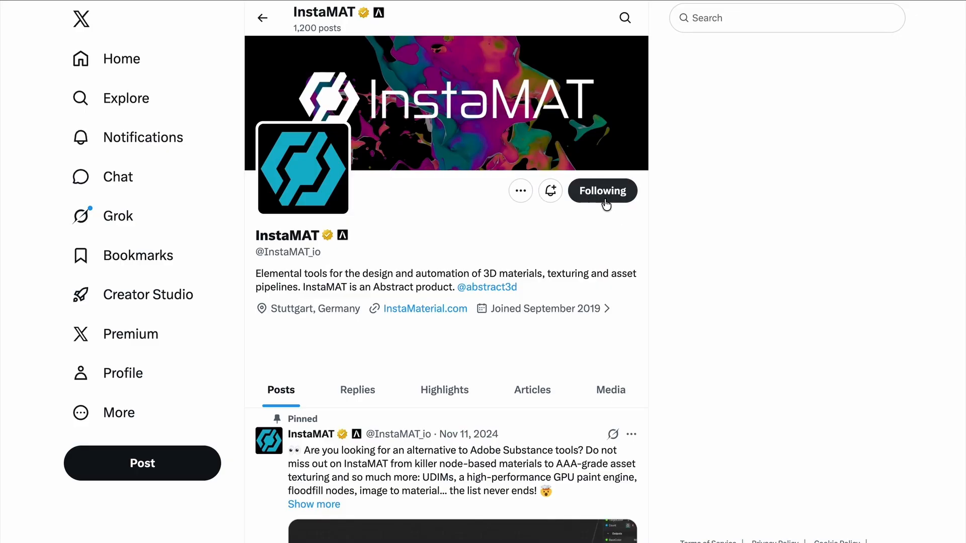
click(550, 191)
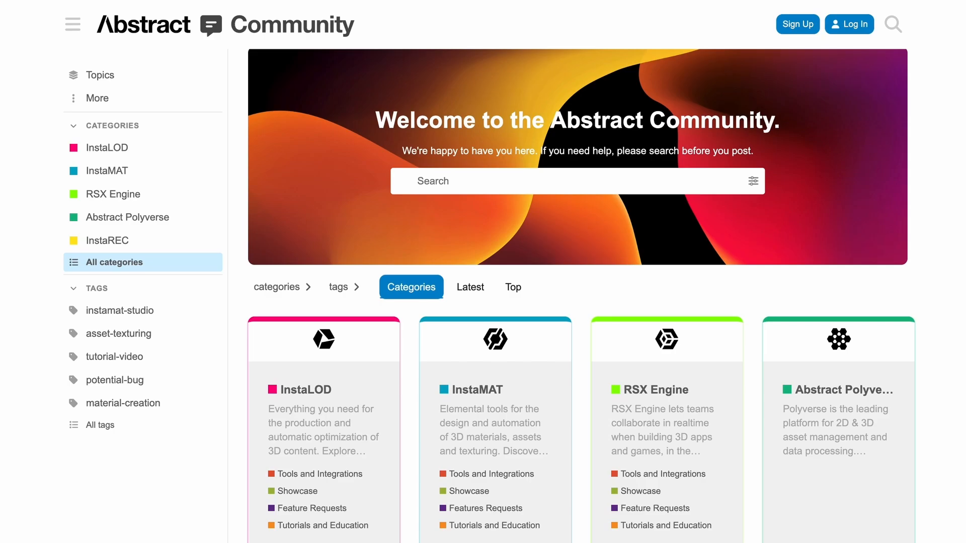
- Switch to the Abstract Community forum and look through its categories
scroll(578, 297, down, 4)
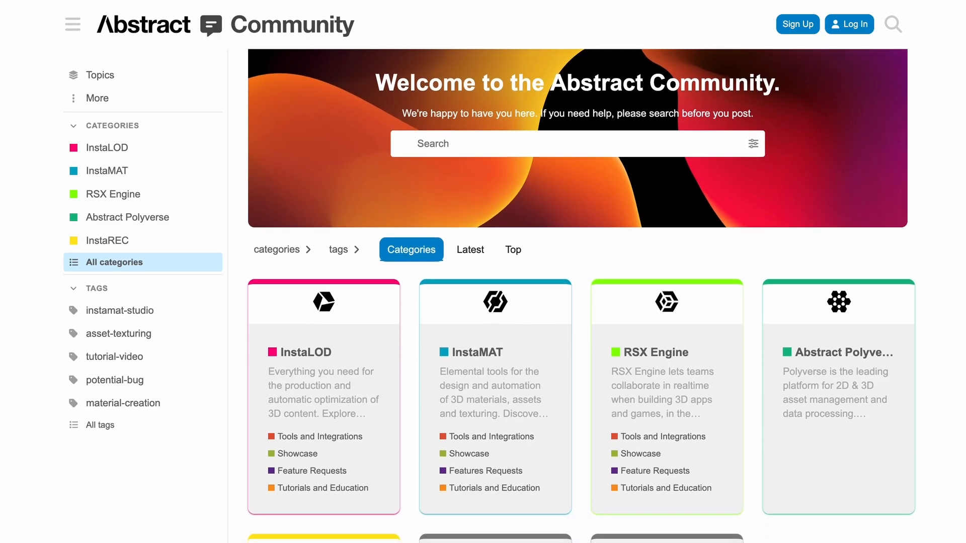
scroll(578, 296, down, 1)
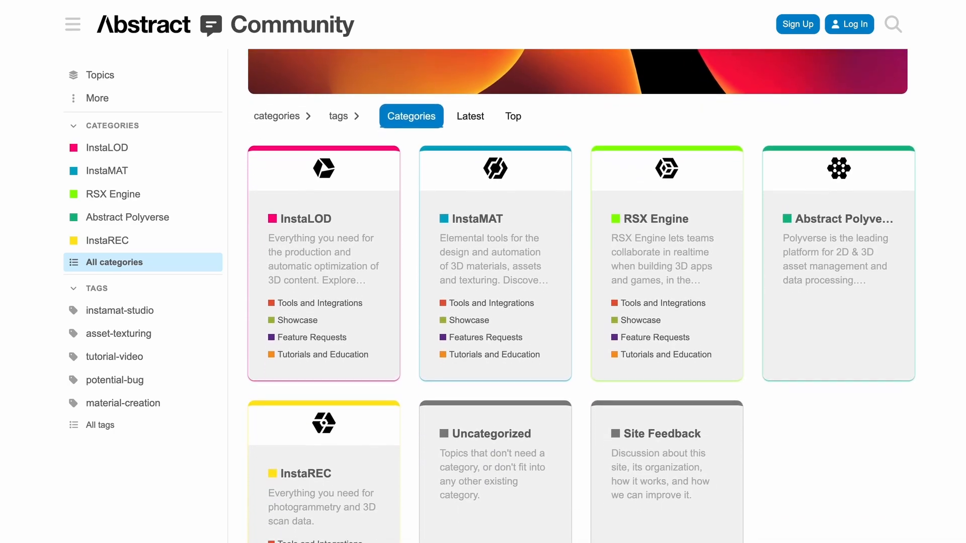